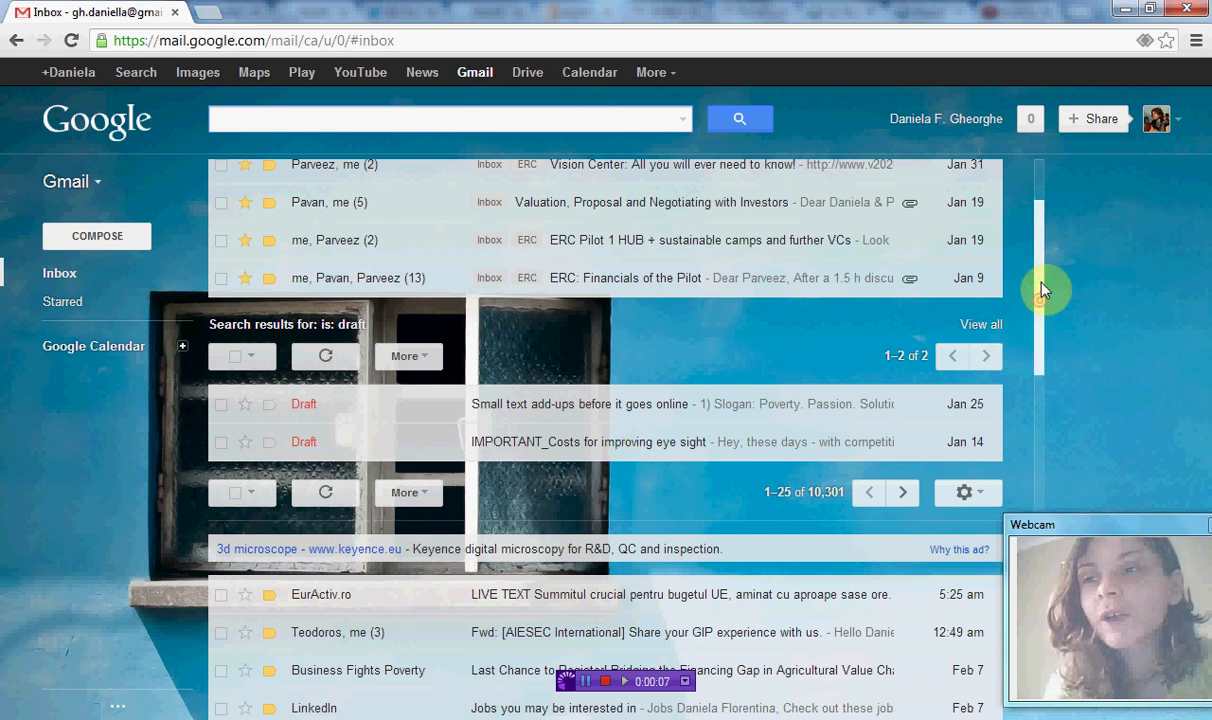
- Scroll up and down through the starred, drafts and main inbox panes to review the Twitter emails
scroll(1041, 287, "up", 1)
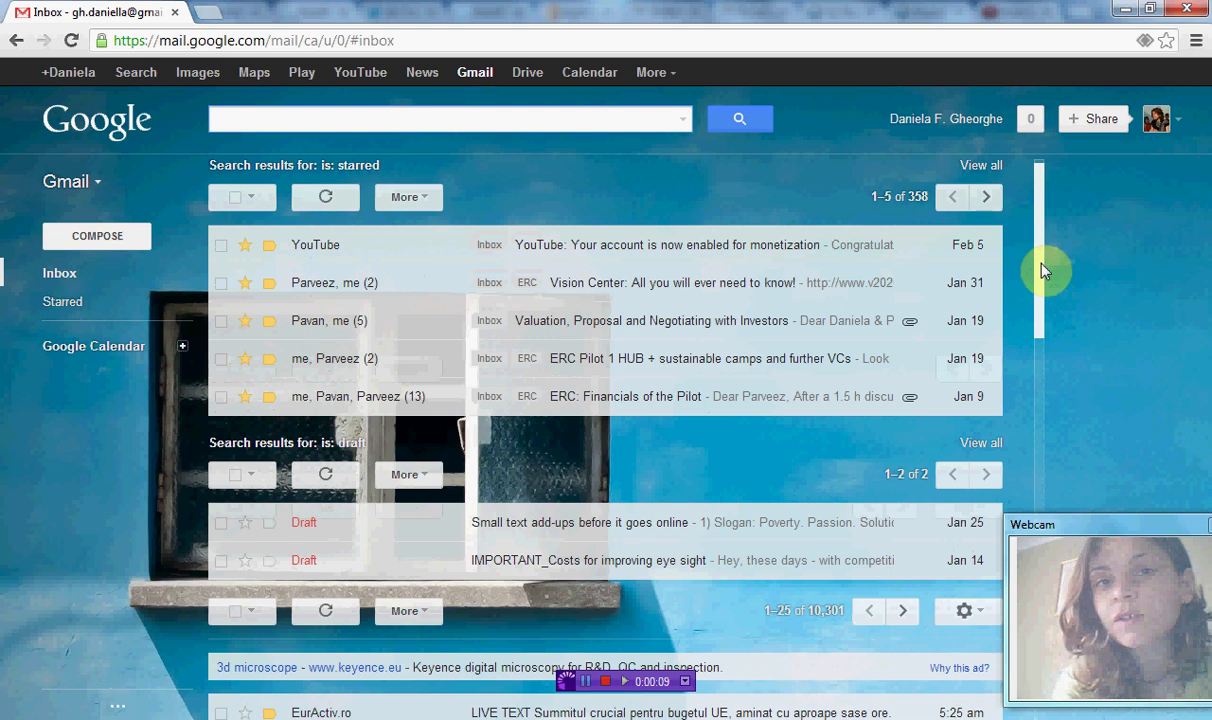
scroll(1041, 264, "down", 1)
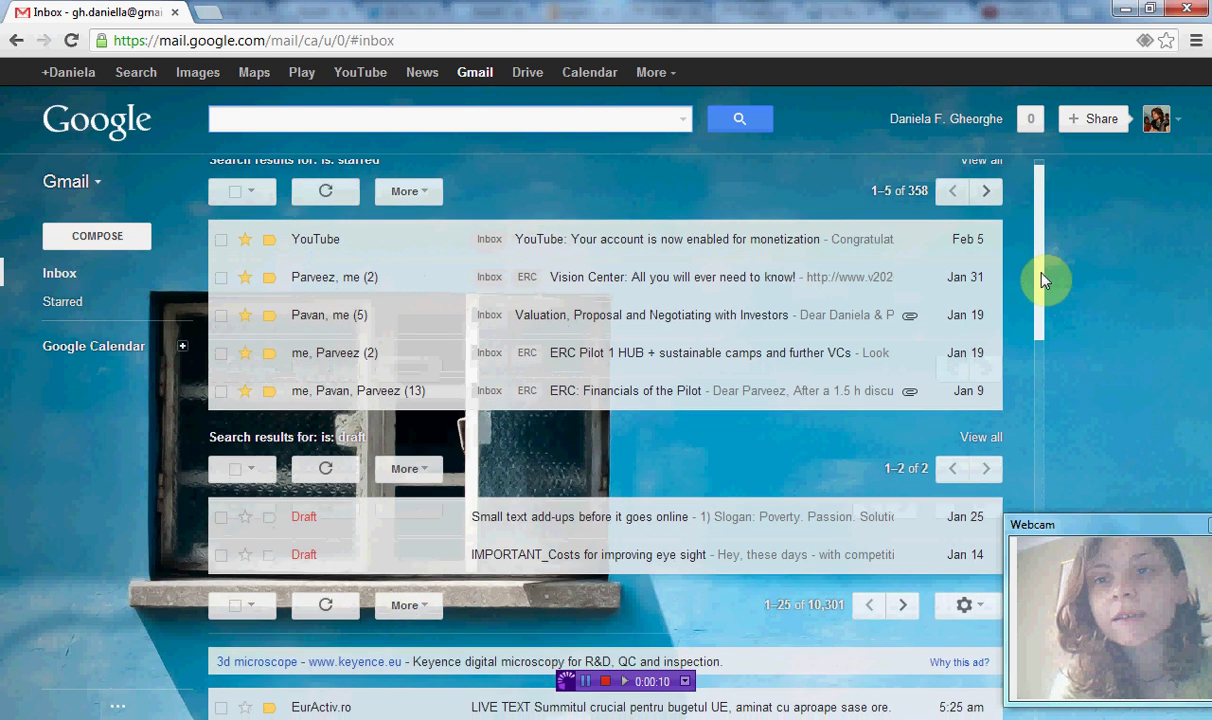
scroll(1041, 267, "up", 1)
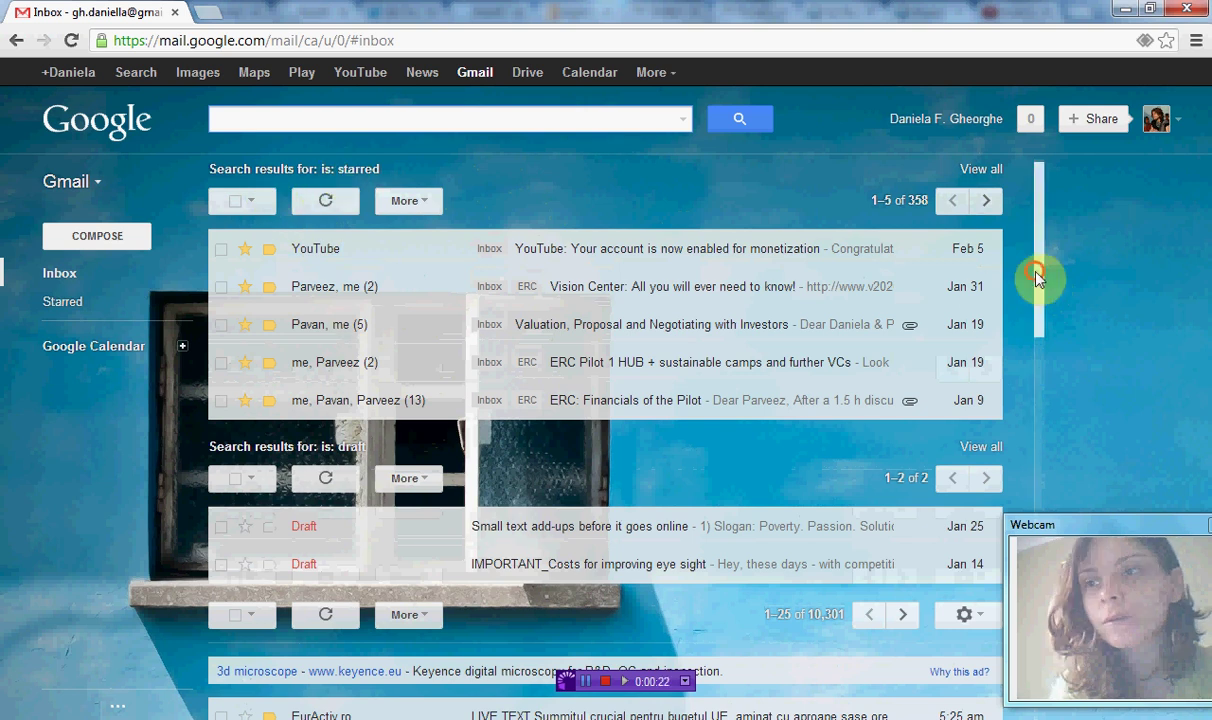
scroll(1045, 355, "down", 1)
scroll(1052, 395, "down", 3)
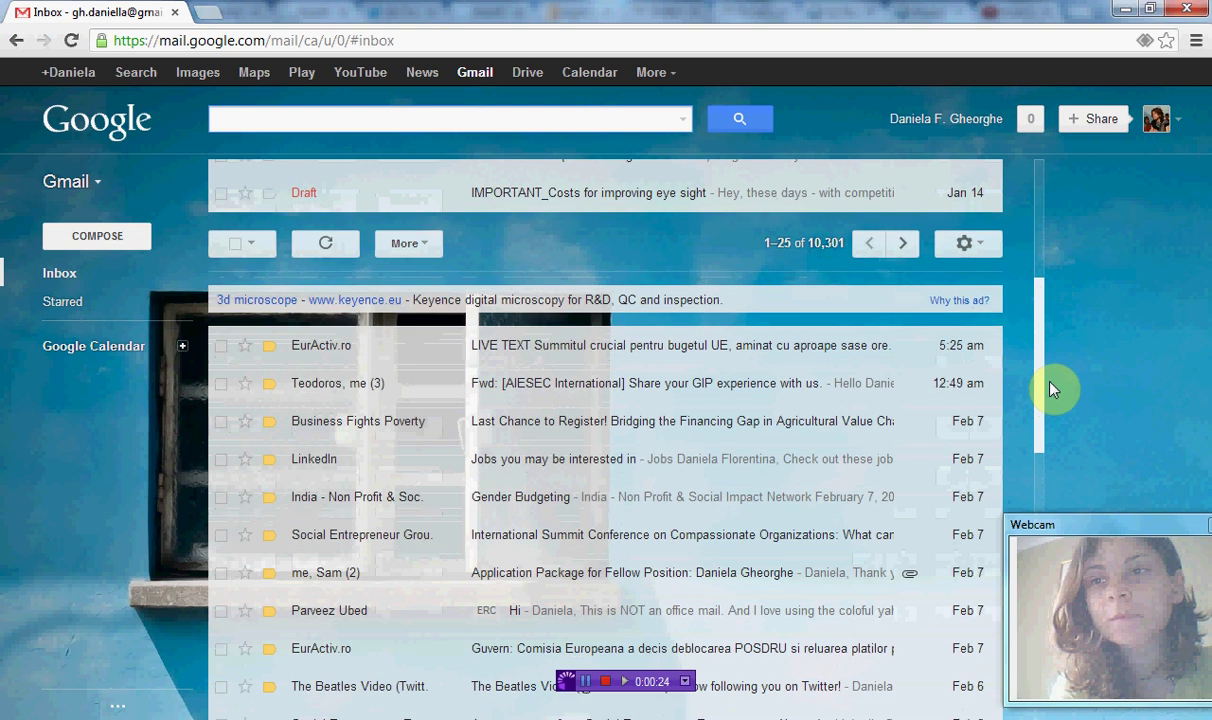
scroll(1052, 388, "up", 1)
scroll(1052, 345, "up", 1)
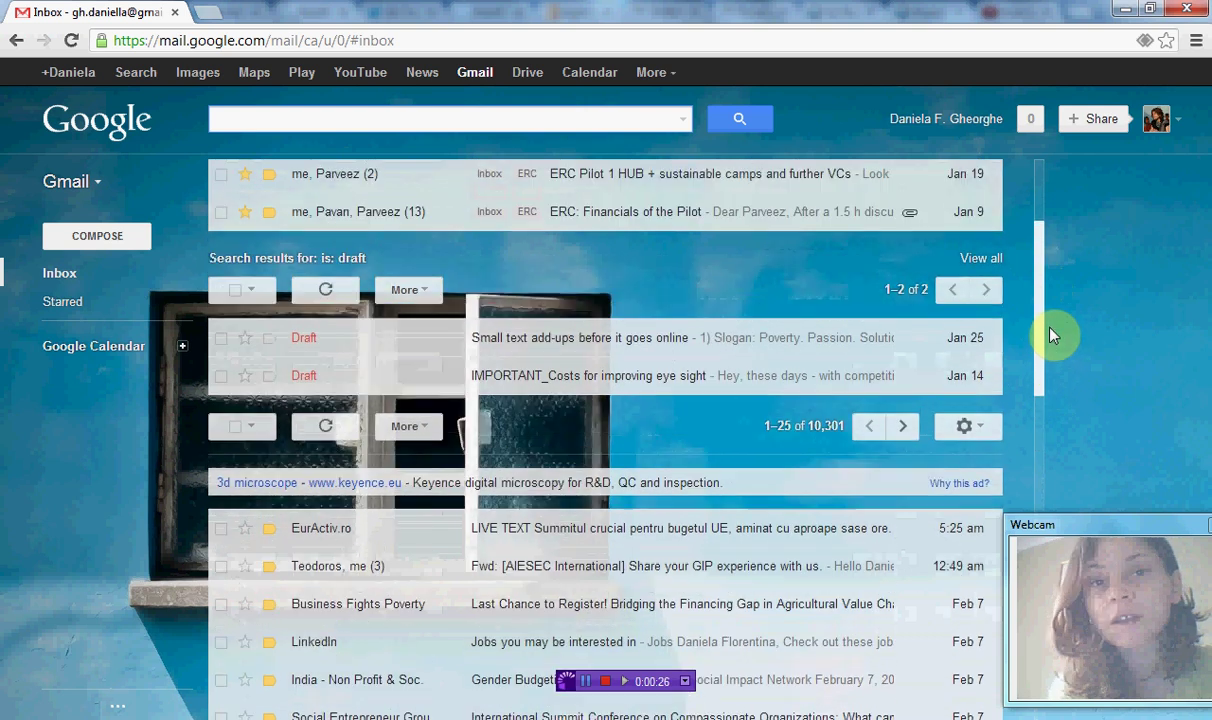
scroll(1050, 300, "up", 2)
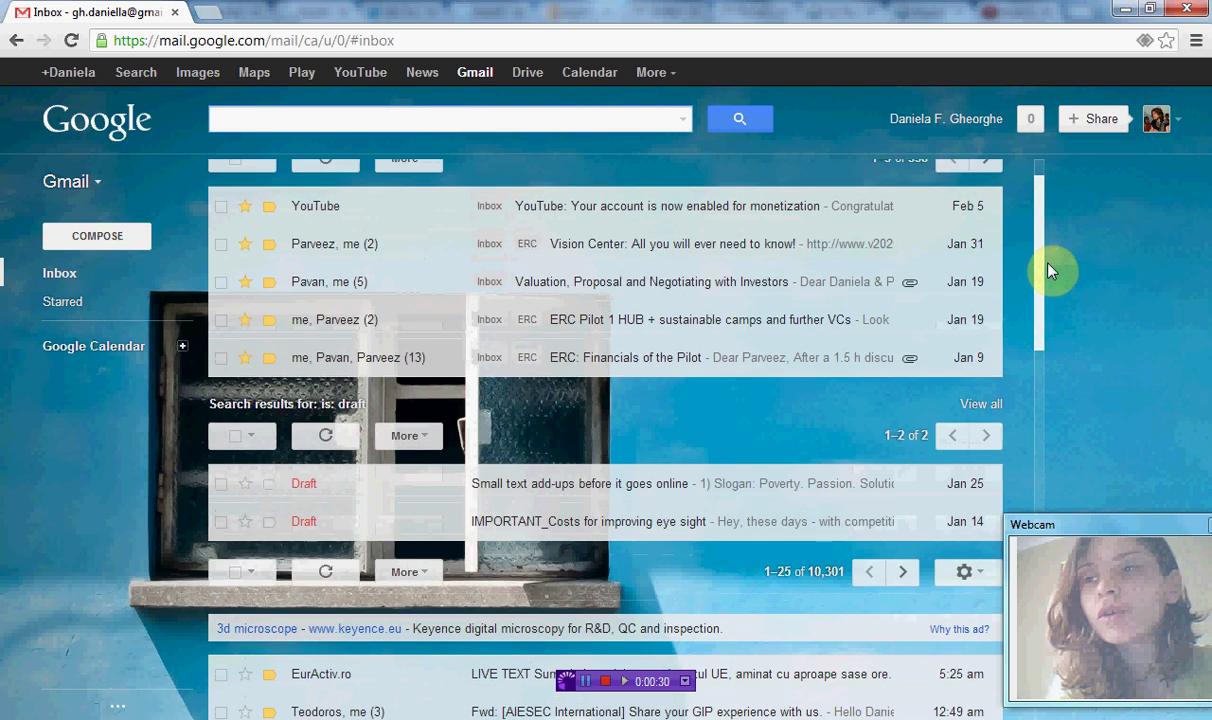
scroll(1050, 270, "up", 1)
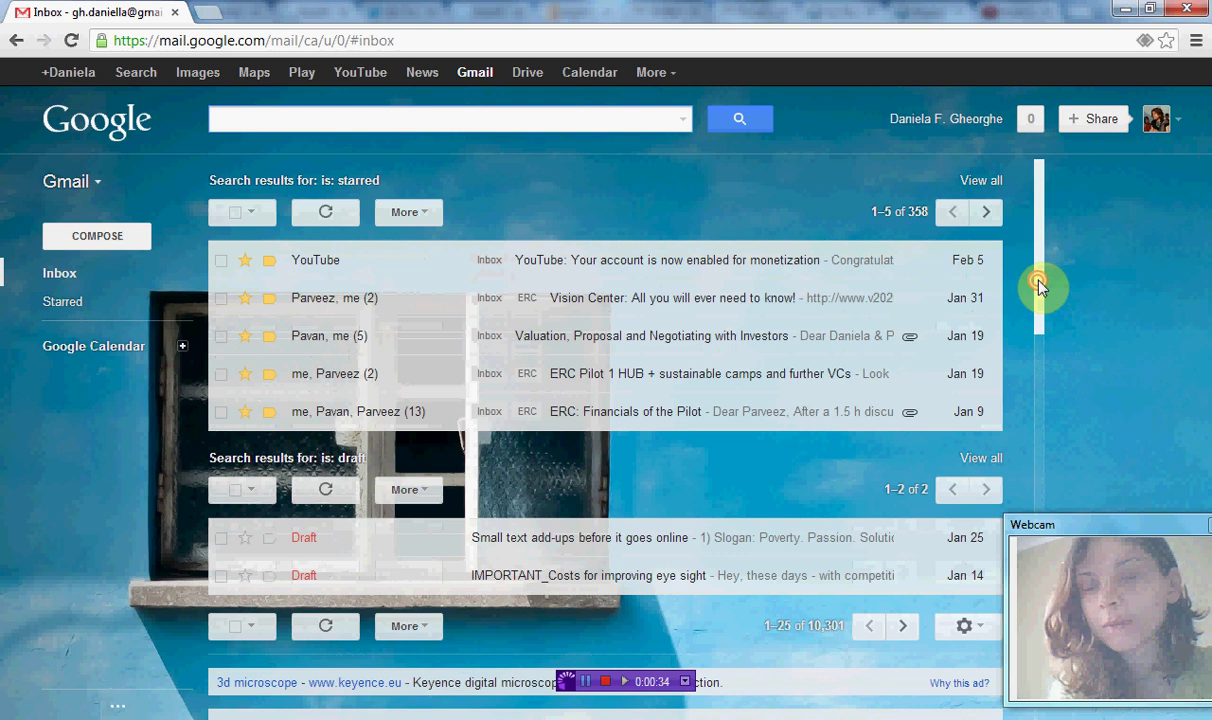
scroll(1040, 300, "down", 4)
scroll(1050, 373, "down", 7)
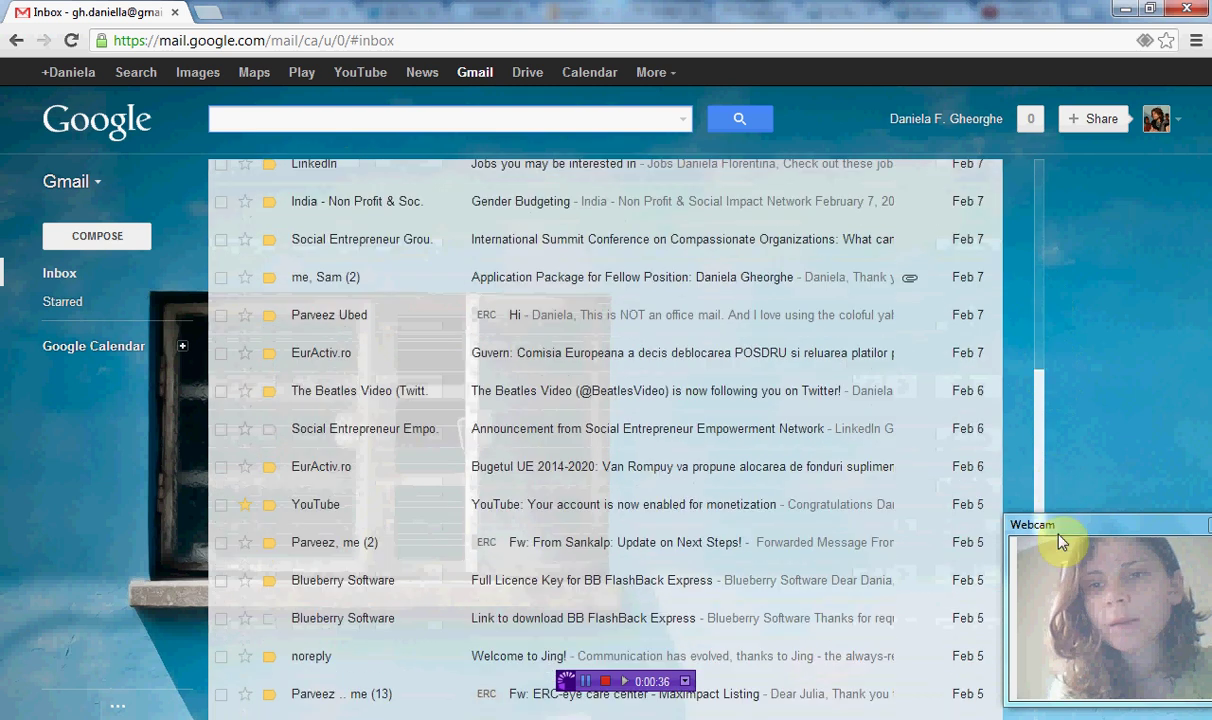
scroll(1062, 560, "down", 3)
scroll(1062, 593, "down", 3)
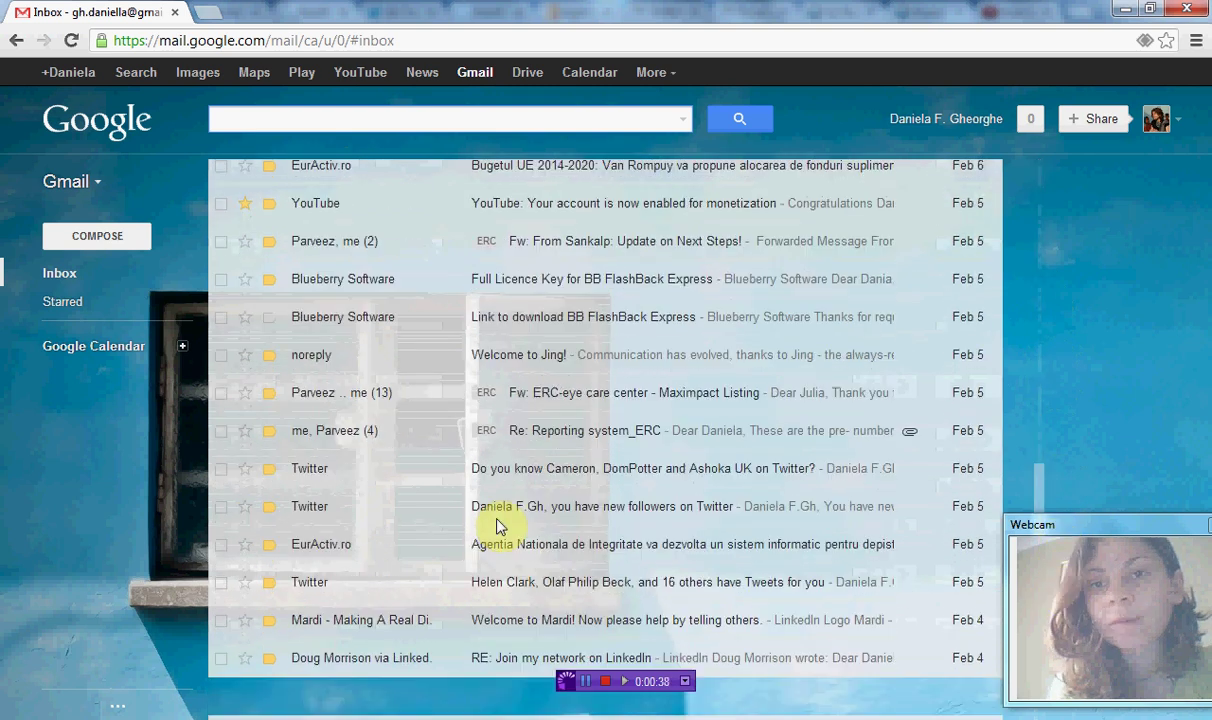
left_click(222, 469)
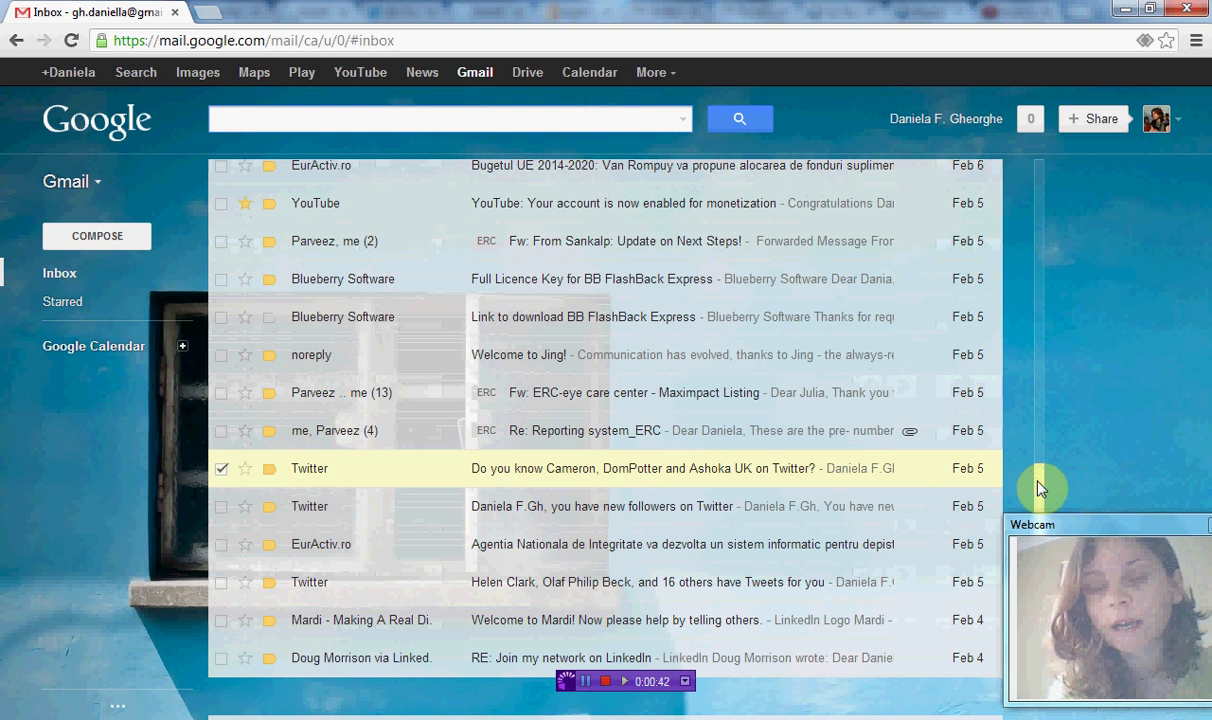
left_click_drag(1041, 487, 1040, 471)
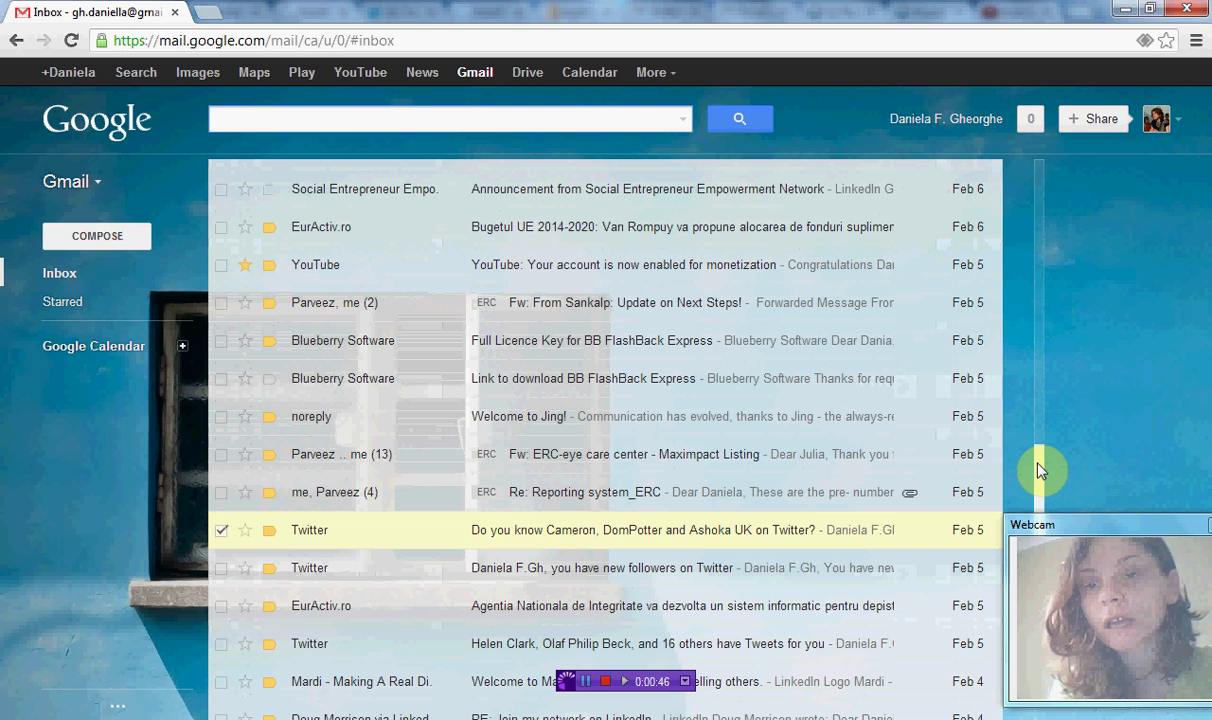
left_click_drag(1038, 462, 1025, 317)
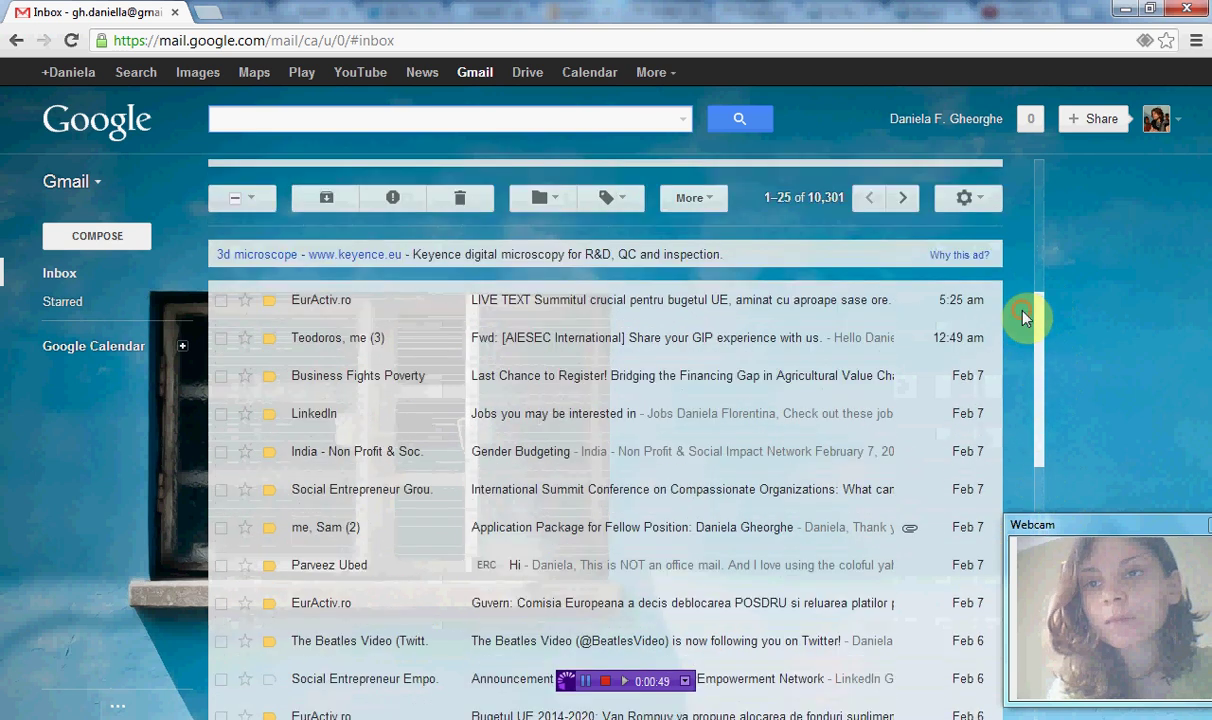
- Make a new label called 'Twitter' from the Labels menu and apply it to the conversation
left_click(630, 200)
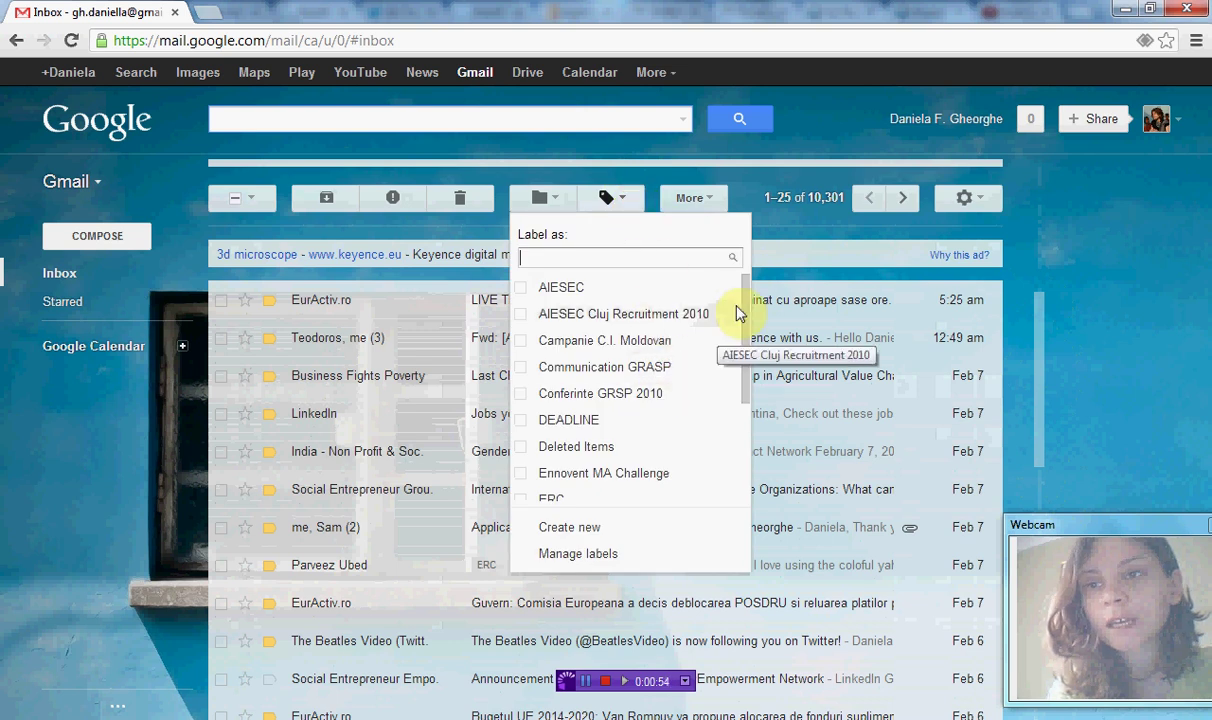
left_click_drag(742, 316, 749, 458)
left_click(671, 524)
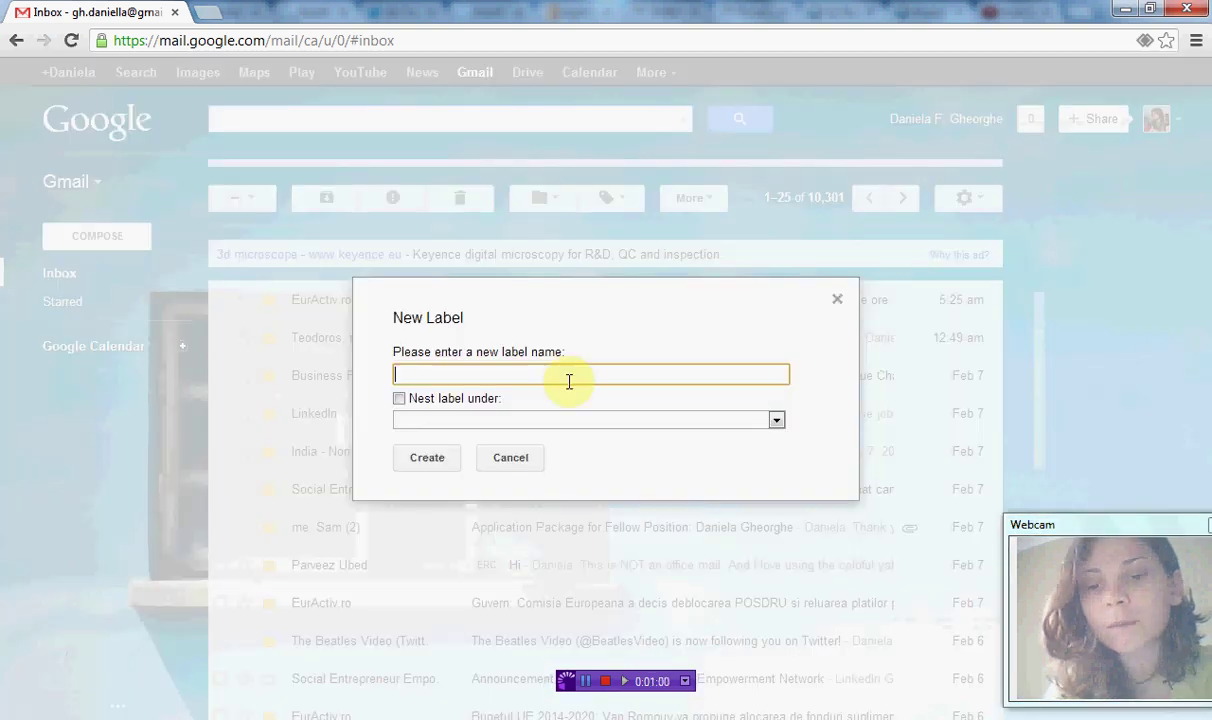
type("Twitter")
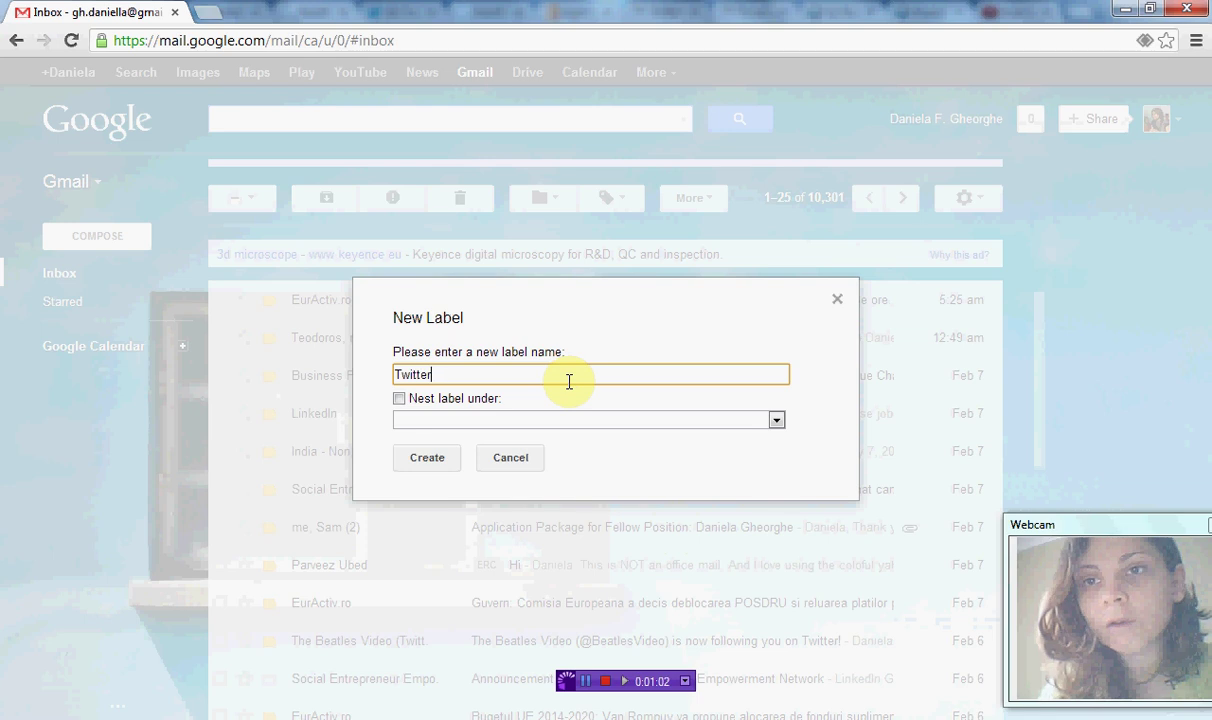
left_click(431, 461)
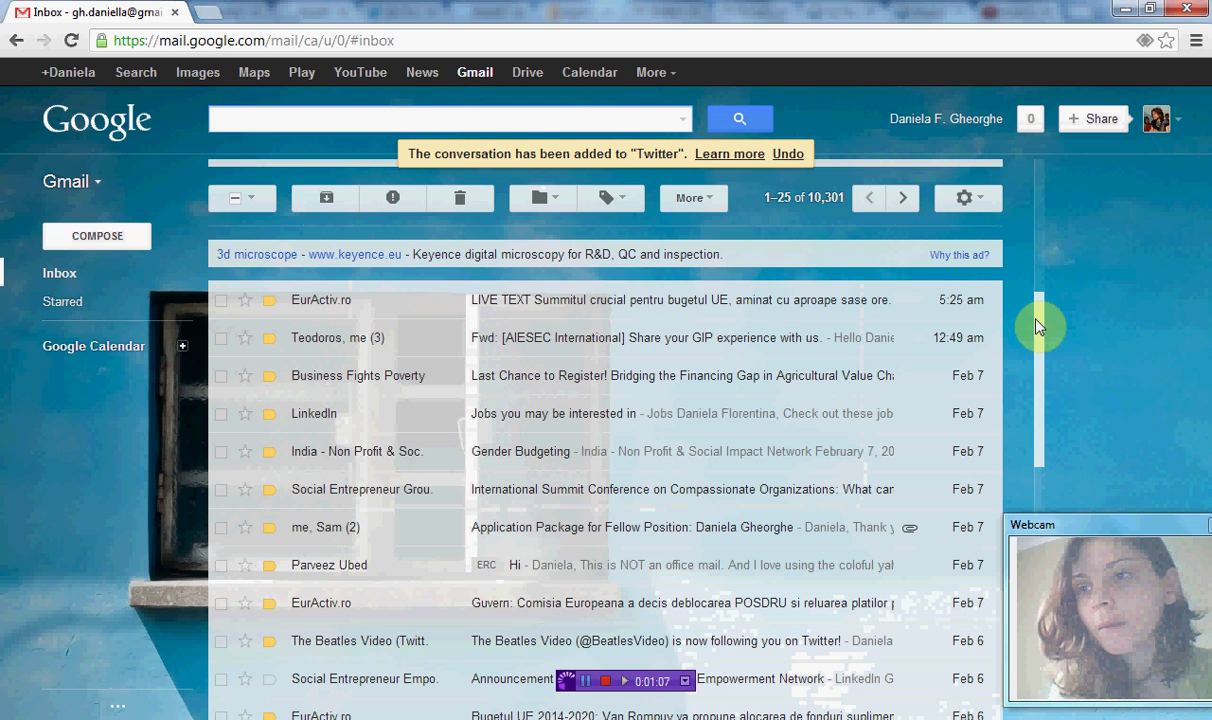
- Set the Twitter label's colour to green from its options in the left label list
scroll(1041, 340, "down", 2)
scroll(1046, 455, "down", 6)
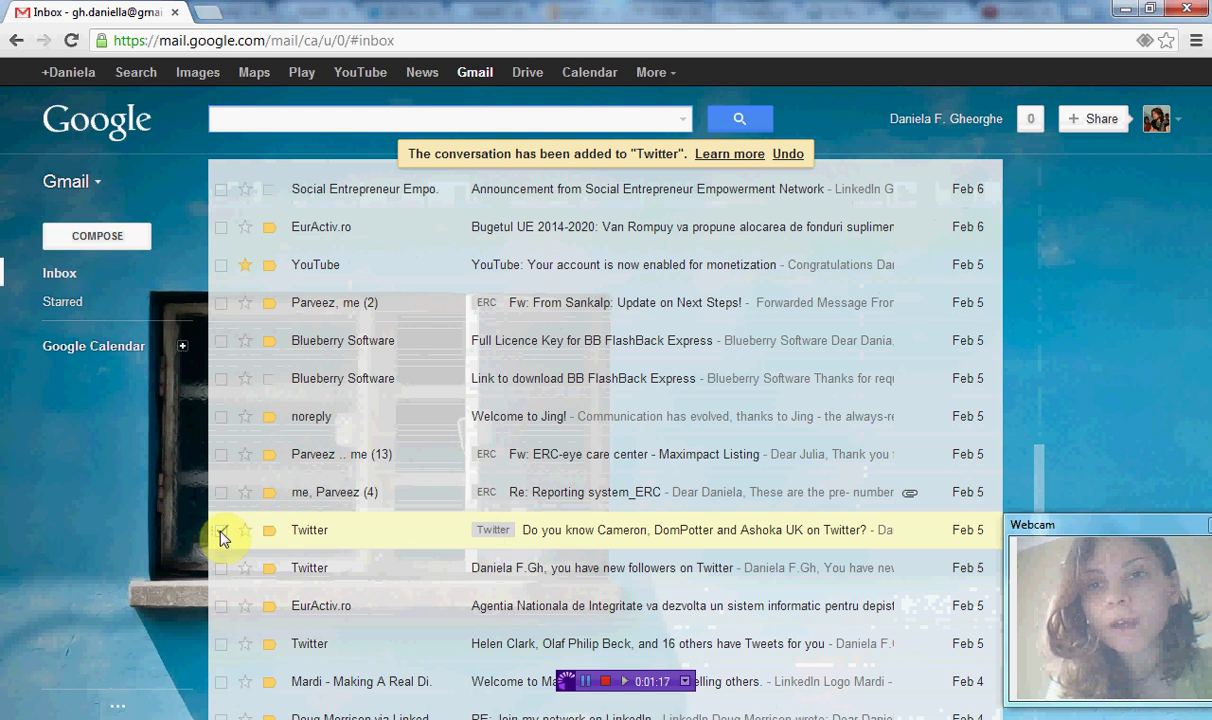
mouse_move(128, 316)
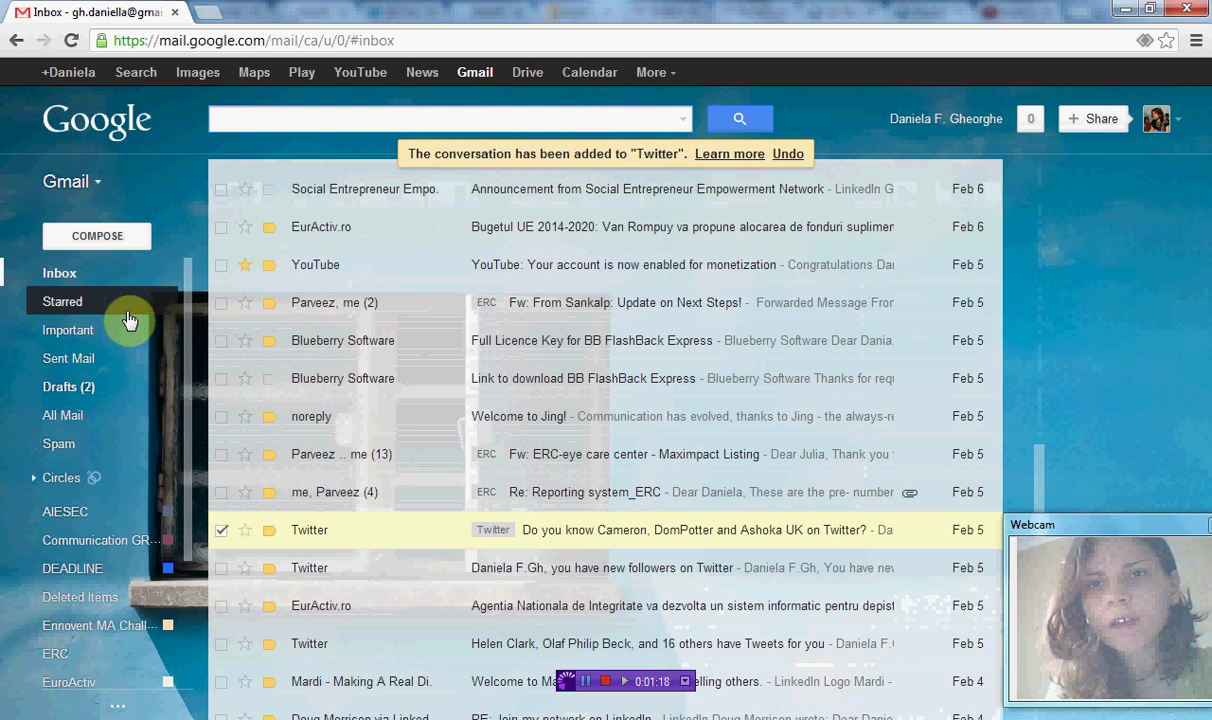
left_click_drag(187, 411, 200, 490)
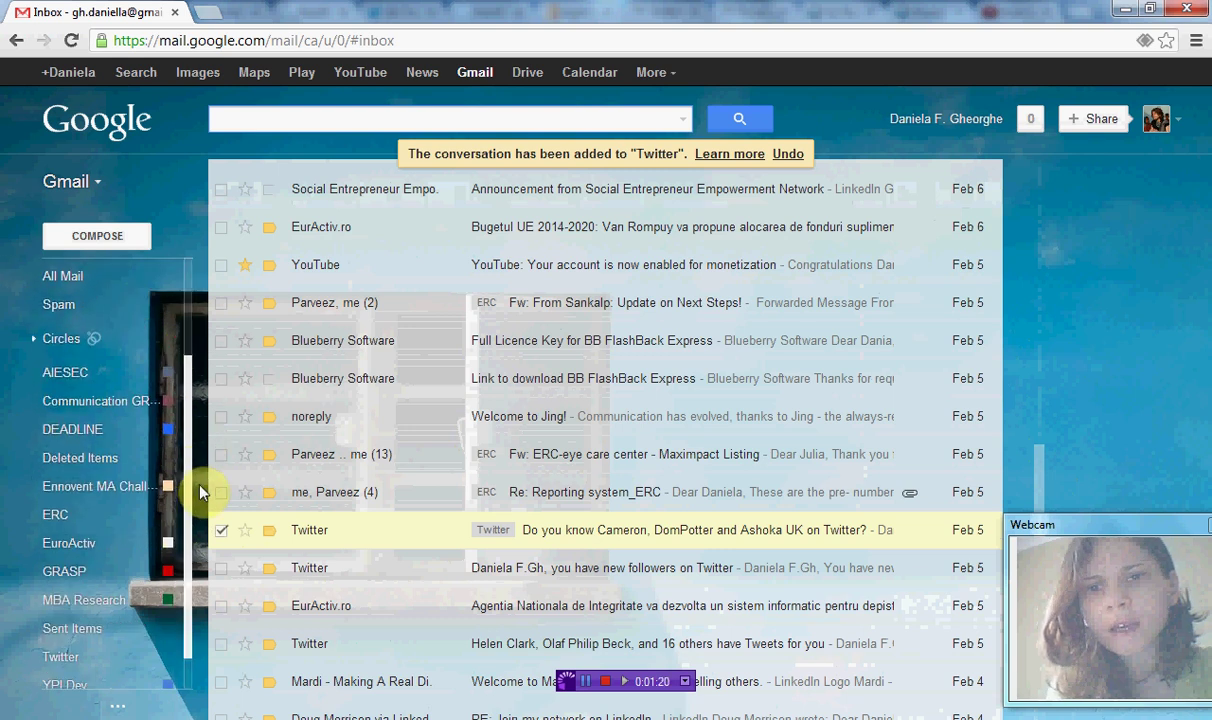
scroll(200, 492, "down", 1)
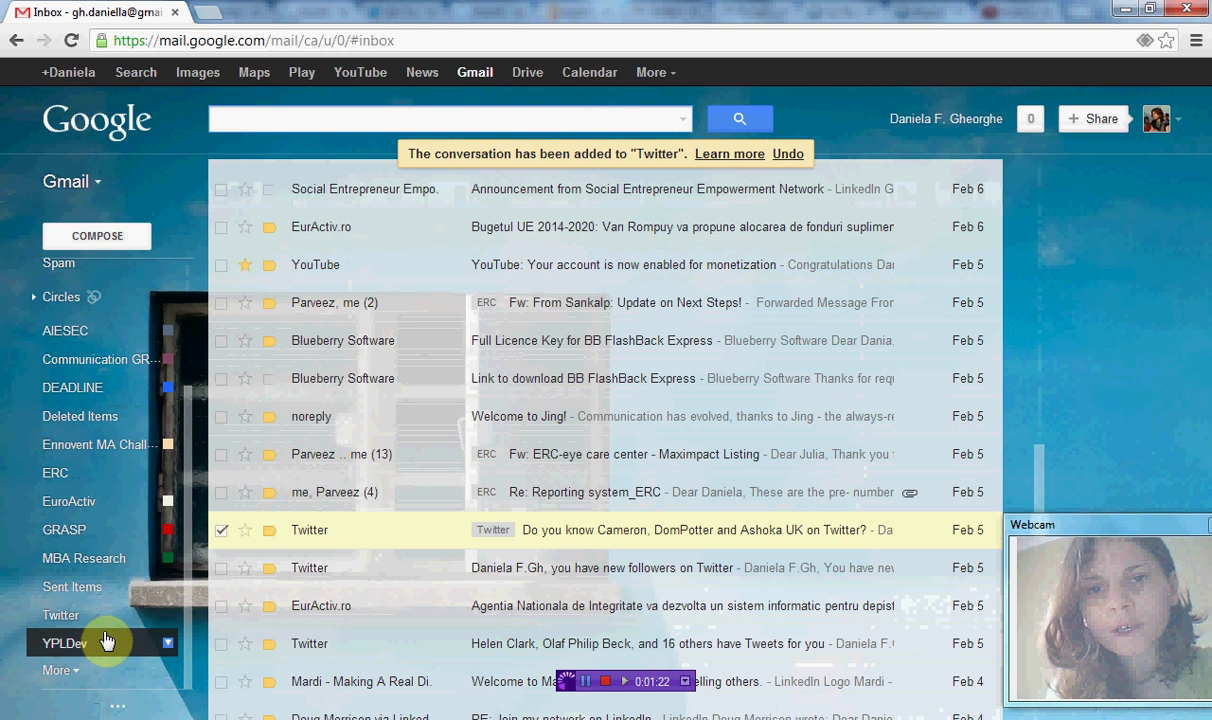
left_click(167, 617)
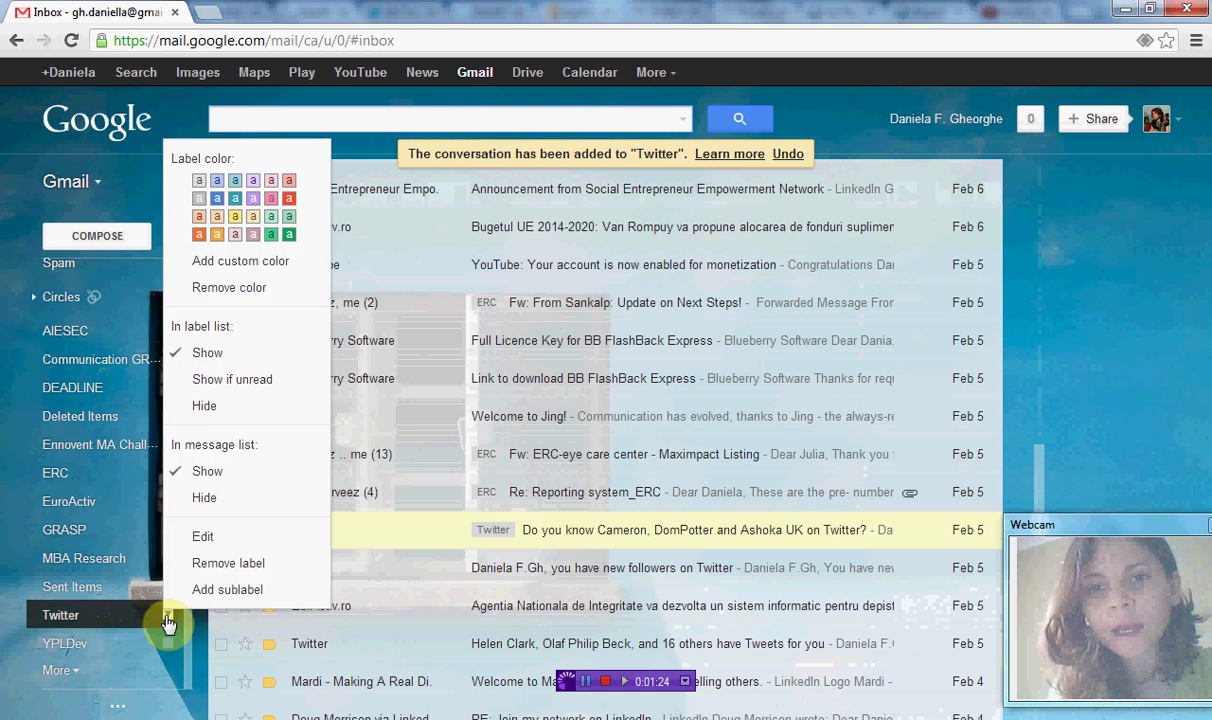
left_click(287, 237)
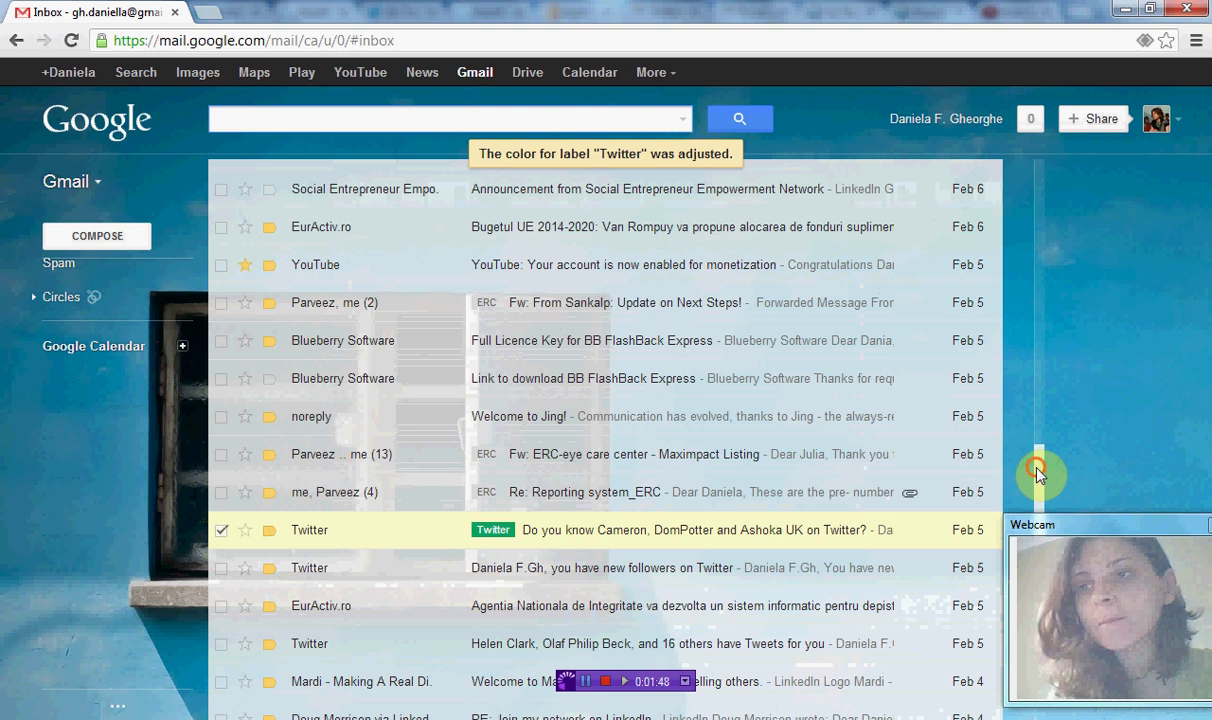
- Start a 'Filter messages like these' filter from the Twitter email's More menu
left_click_drag(1038, 476, 1031, 319)
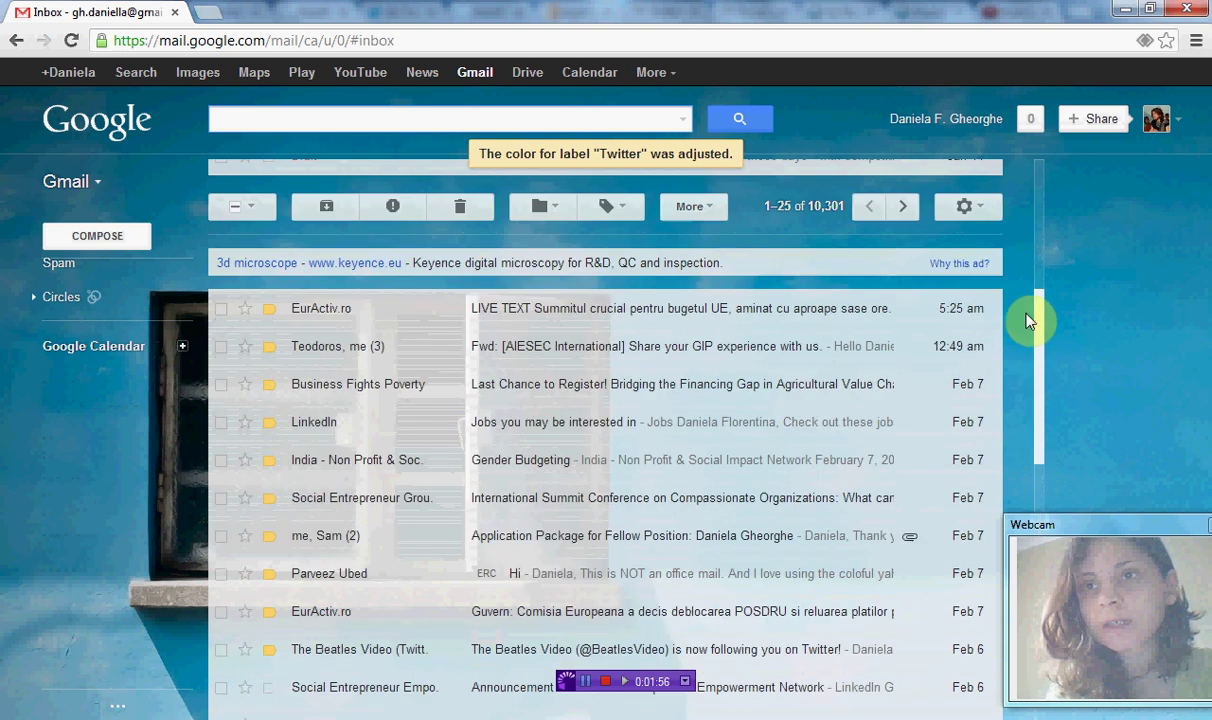
left_click(705, 212)
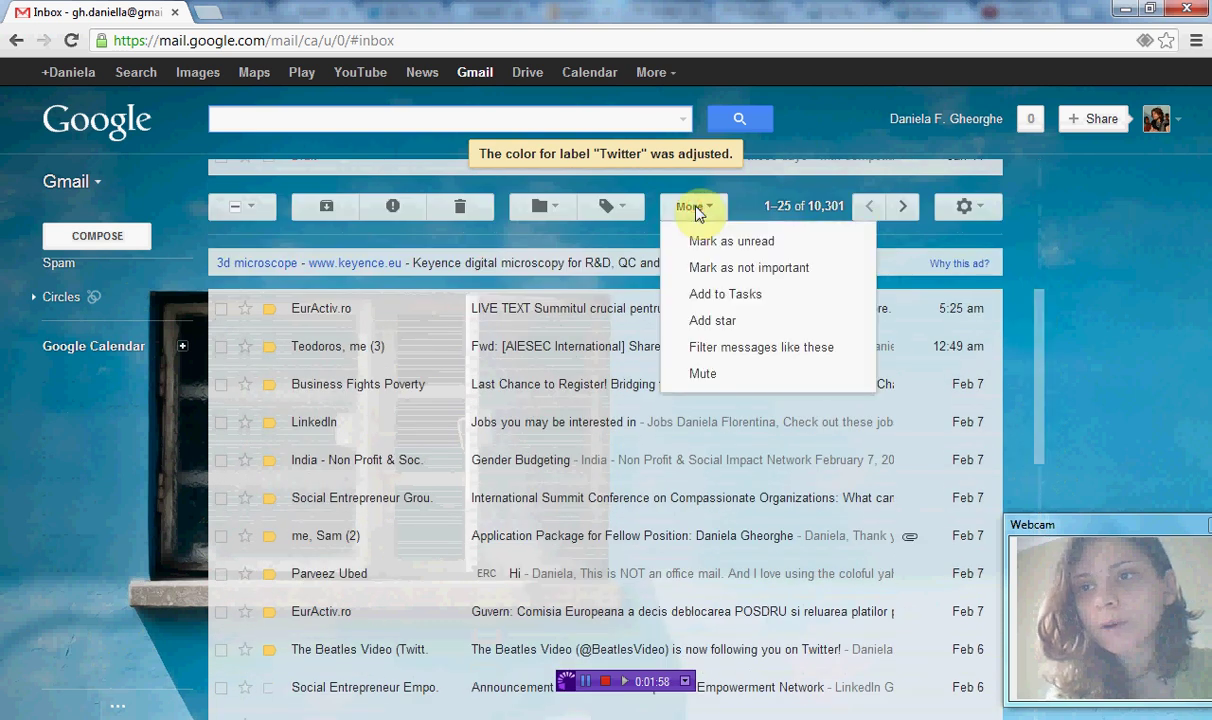
left_click(738, 347)
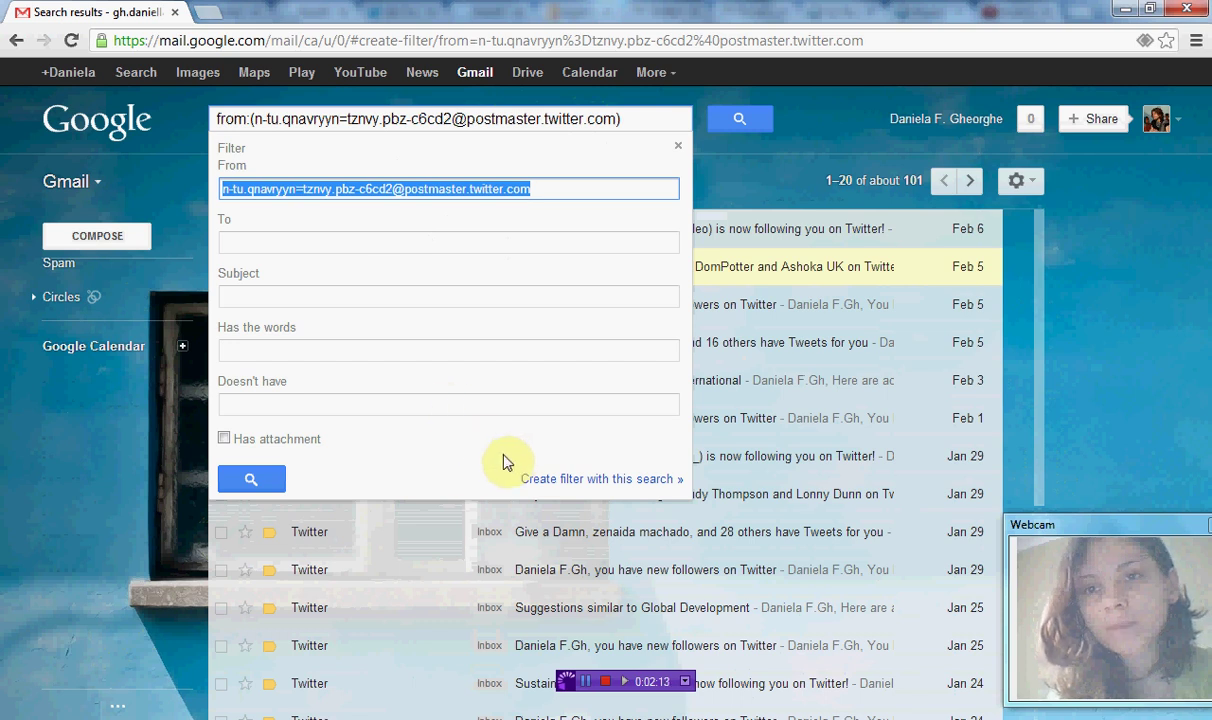
- Create the filter applying label Twitter, skipping the Inbox, and covering the 101 existing conversations
left_click(548, 484)
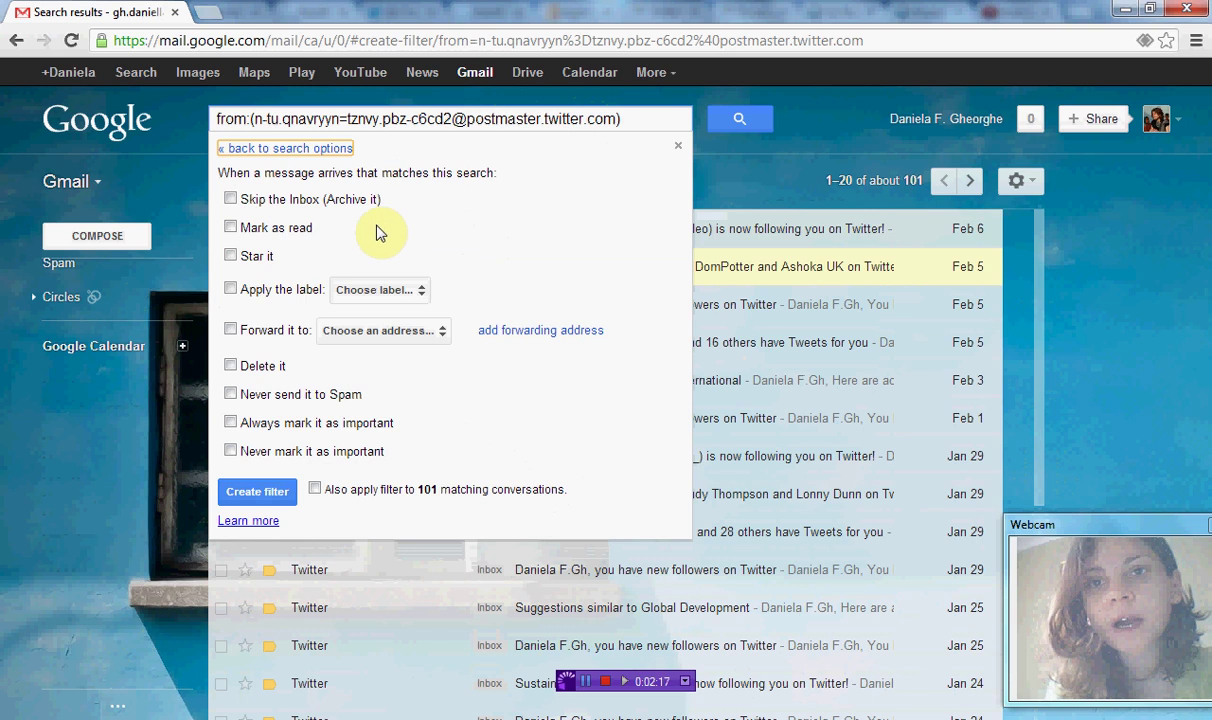
left_click(285, 290)
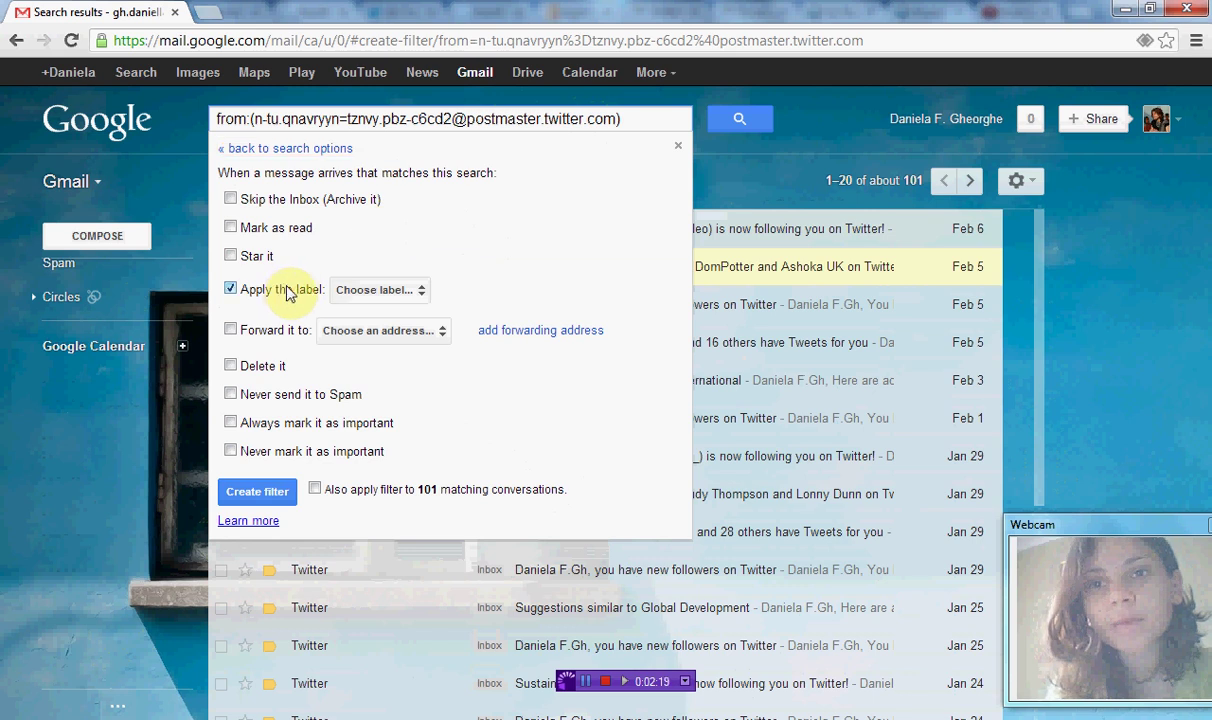
left_click(349, 290)
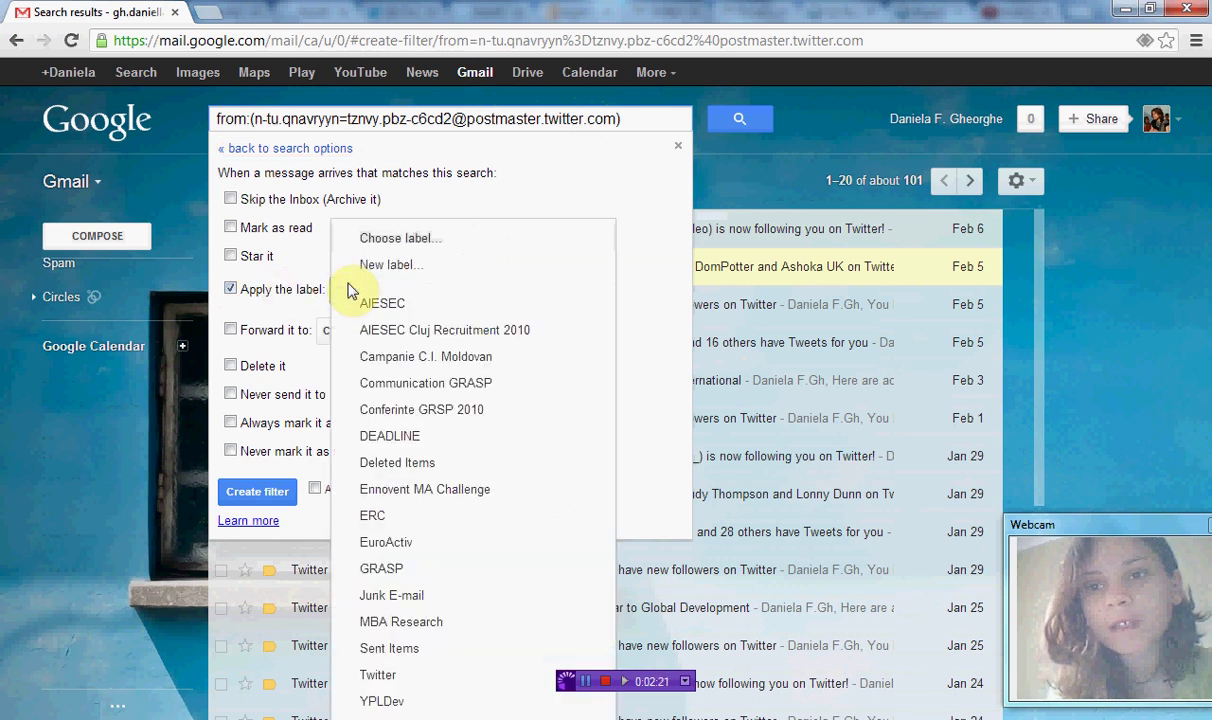
left_click(427, 679)
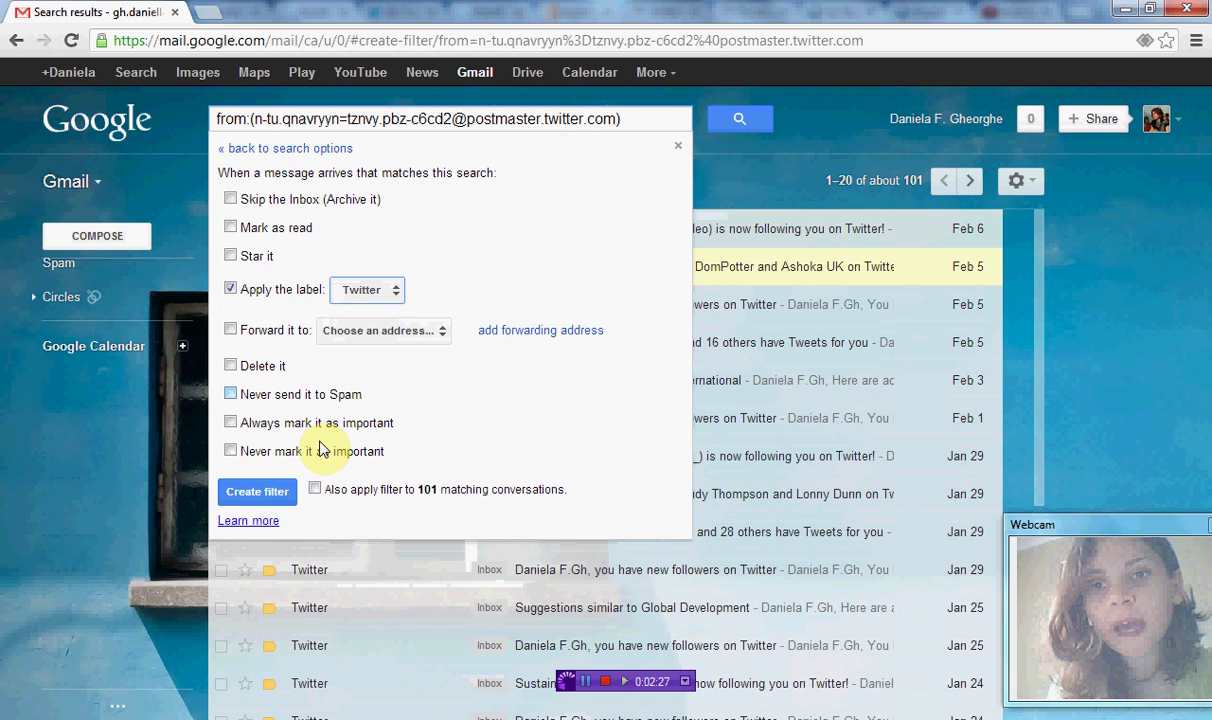
left_click(315, 490)
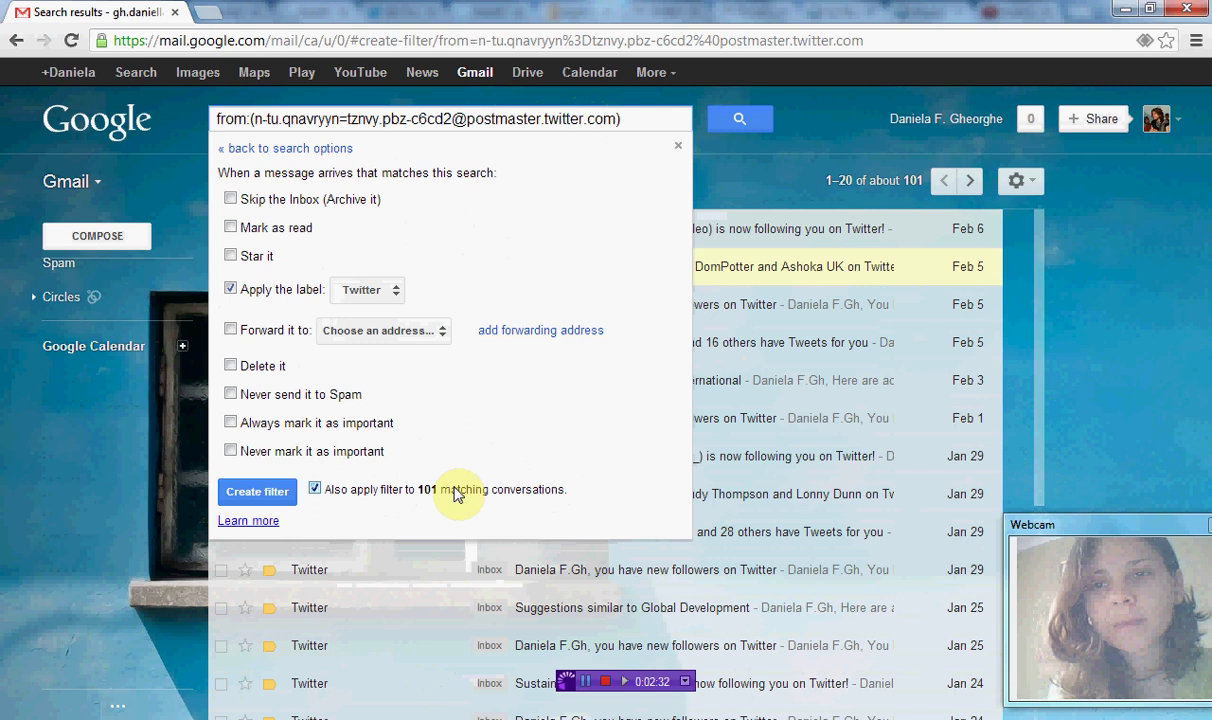
left_click(232, 201)
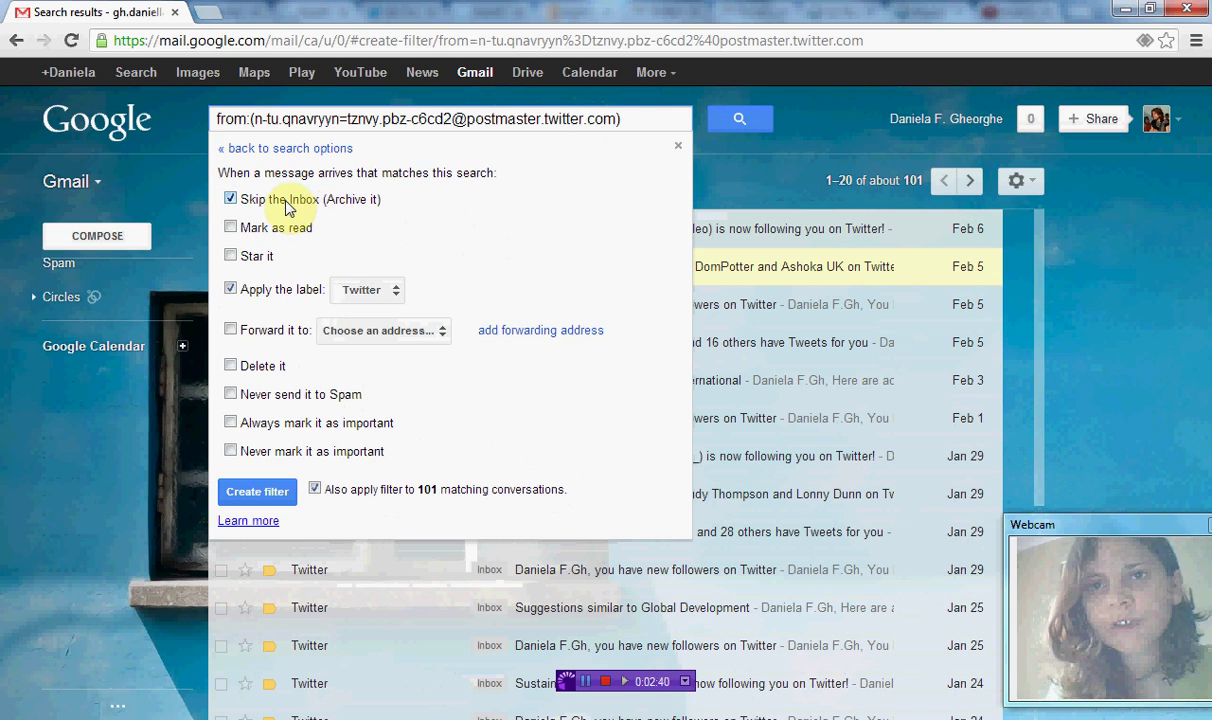
left_click(257, 493)
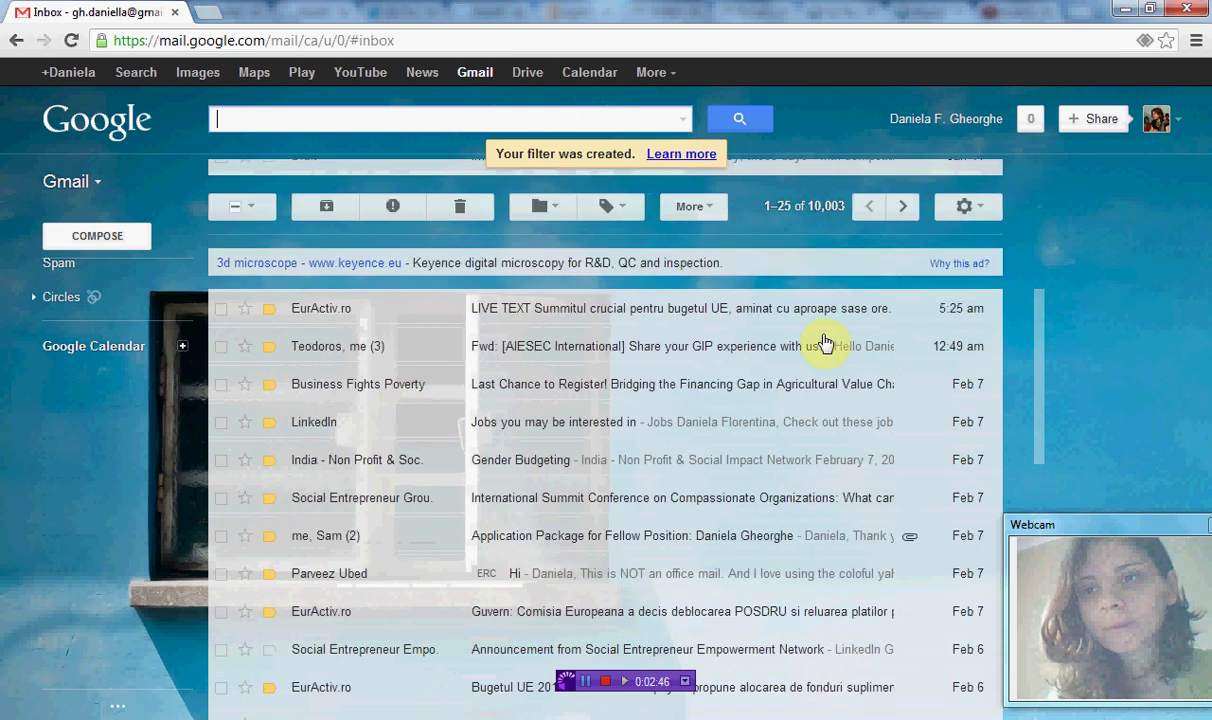
- Go to Gmail Settings through the gear menu above the message list
left_click_drag(1033, 328, 1045, 275)
left_click(989, 352)
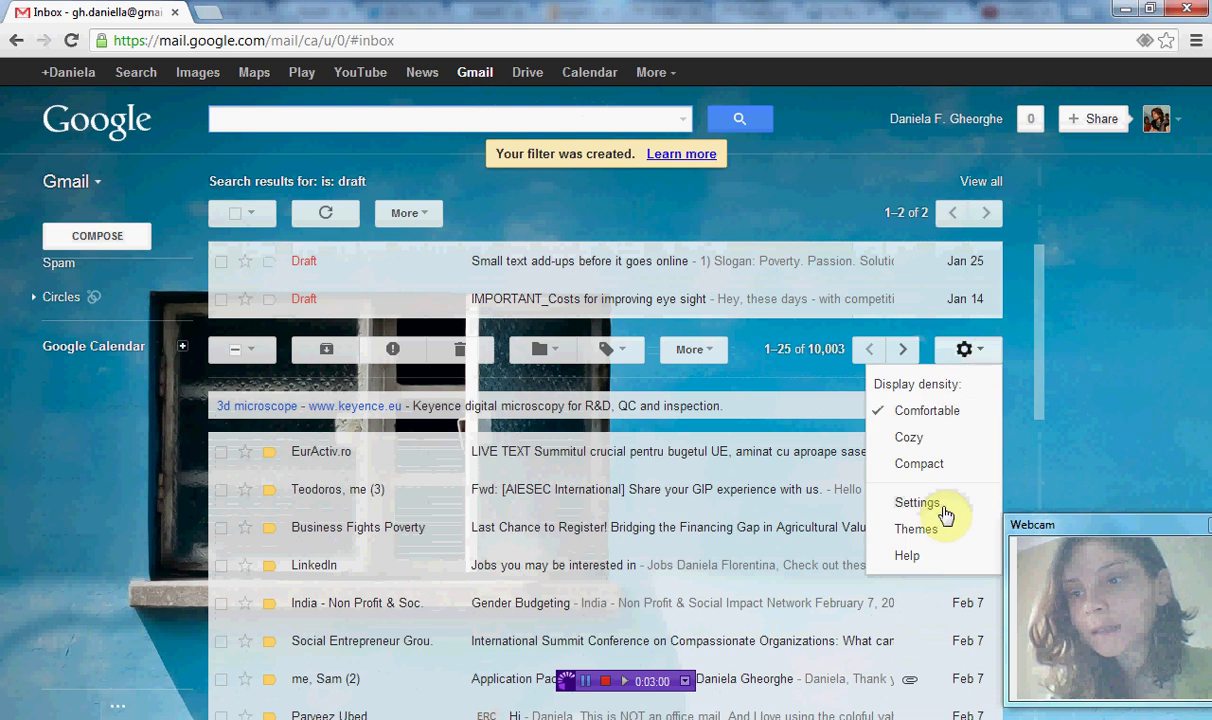
left_click(917, 503)
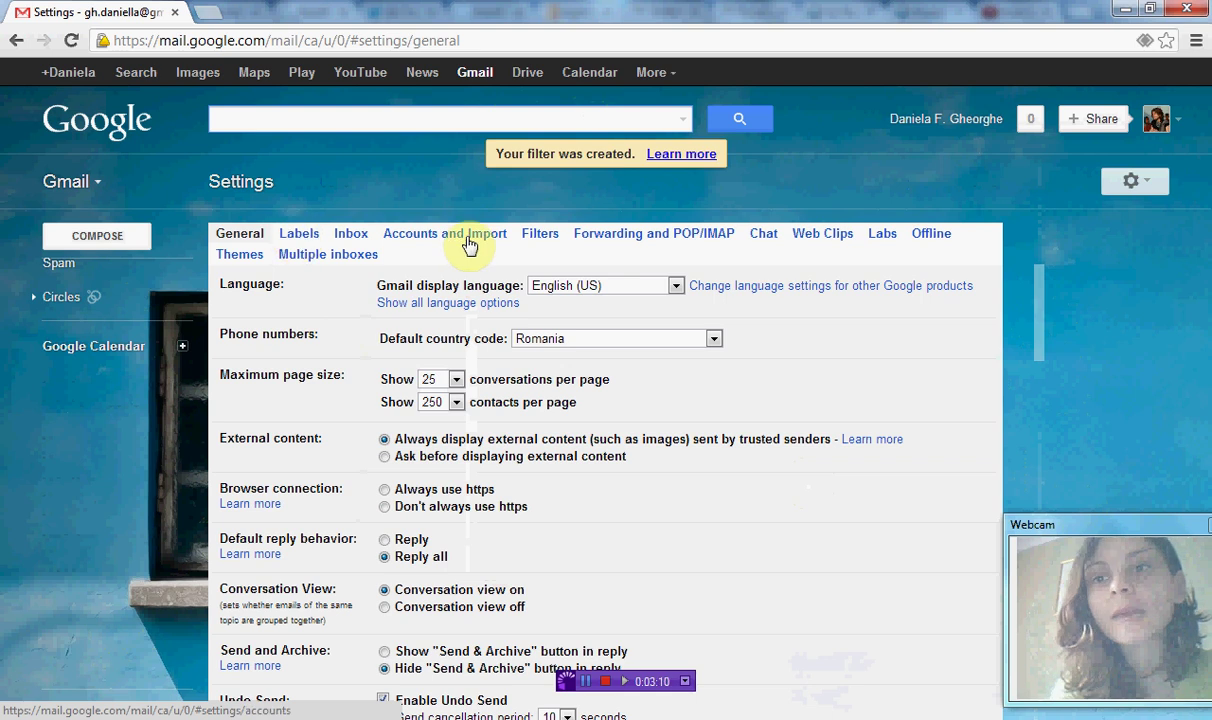
- Show the Filters tab, listing the new filter that skips the inbox and applies Twitter
left_click(539, 234)
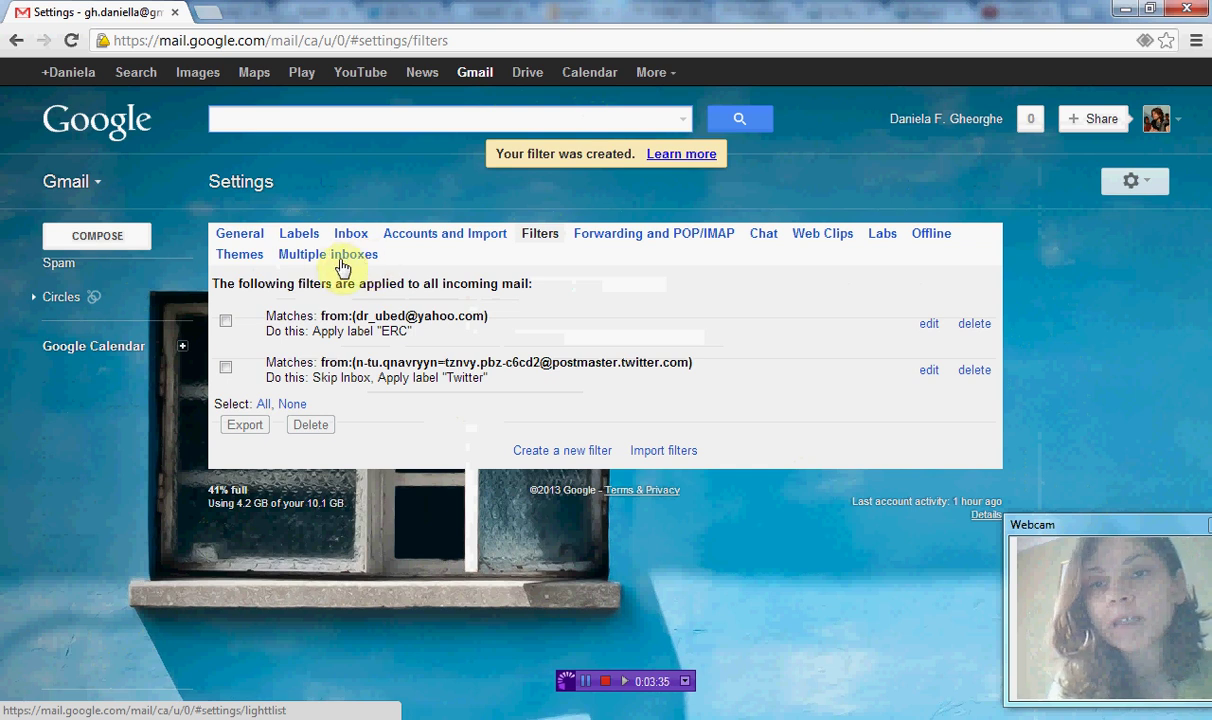
- Set panes to 'is: Deadline', 'is: draft' and 'is: Twitter' with 5-conversation page size, and save
left_click(328, 255)
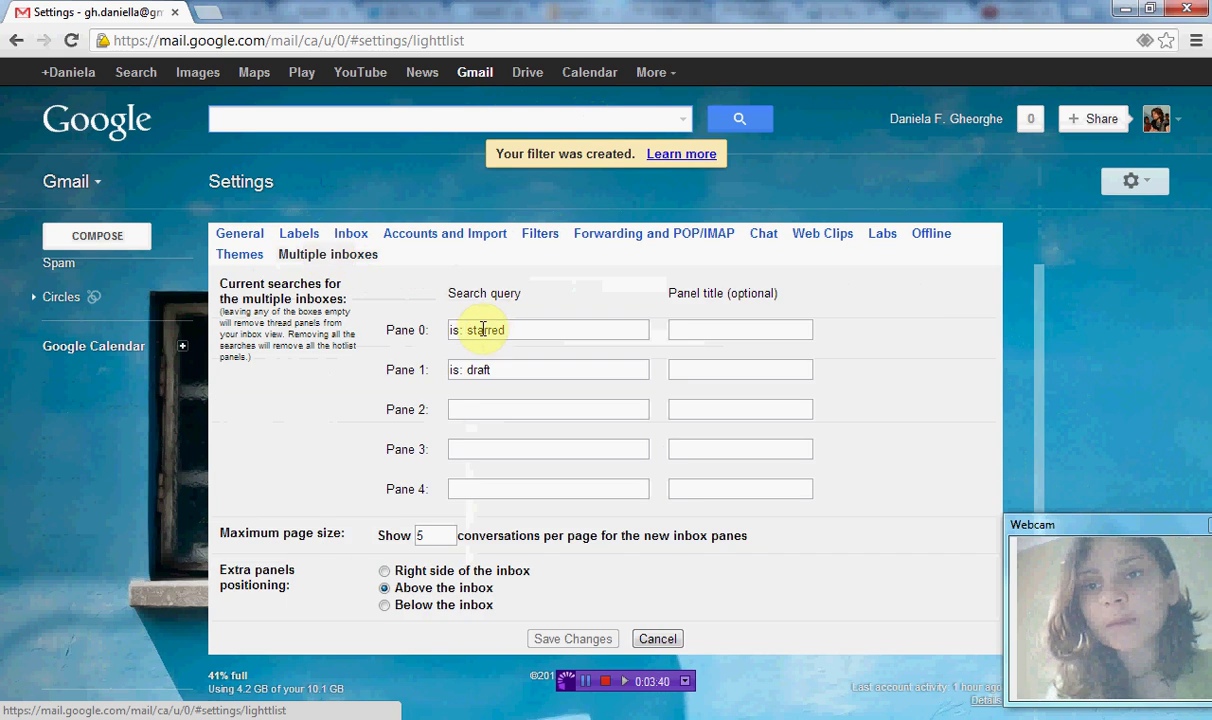
double_click(482, 330)
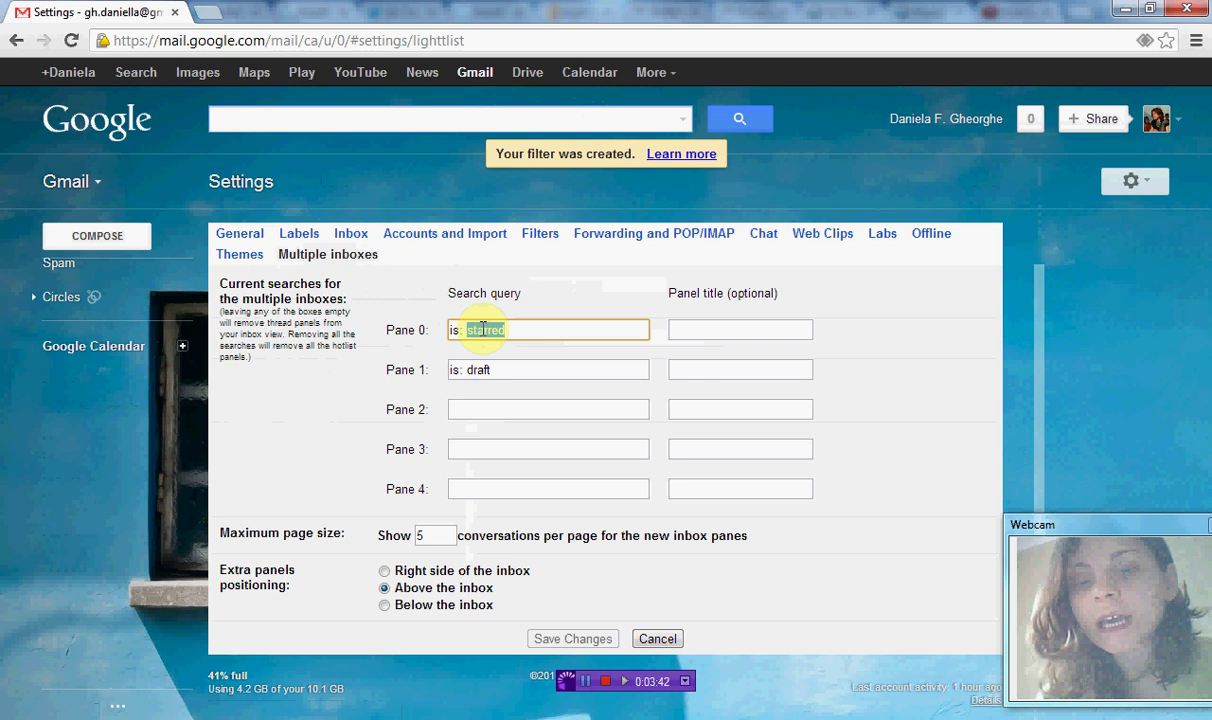
type("Deadline")
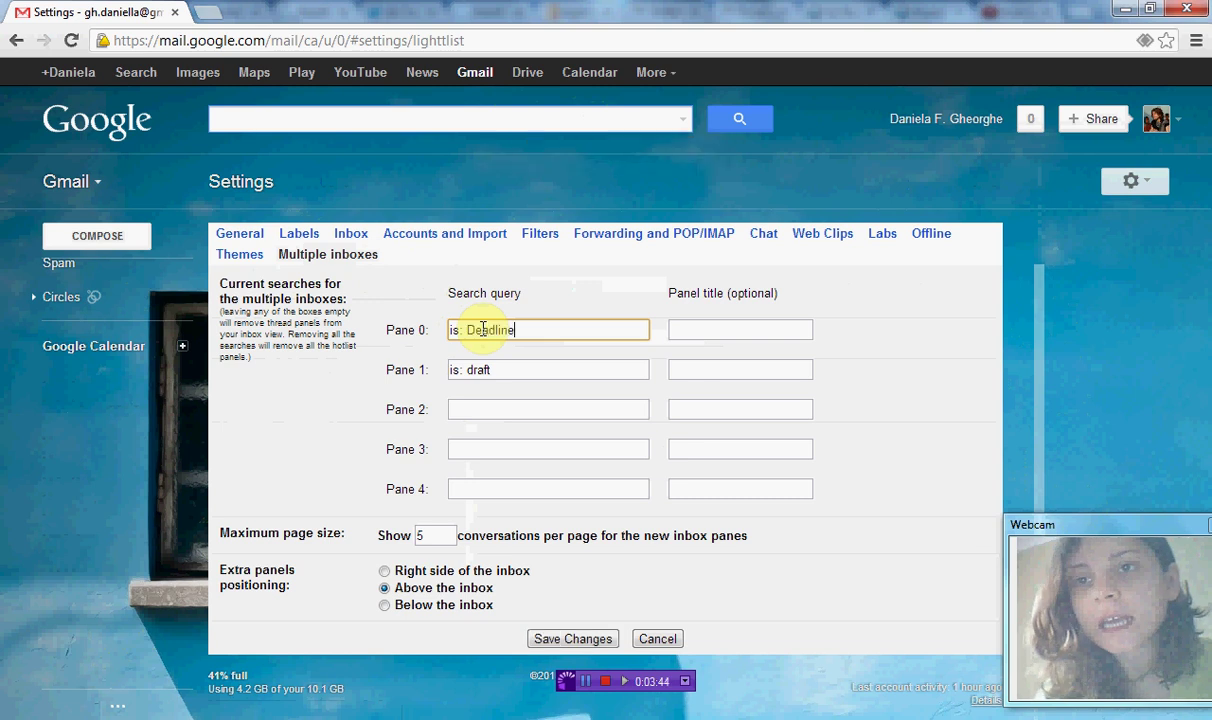
double_click(485, 362)
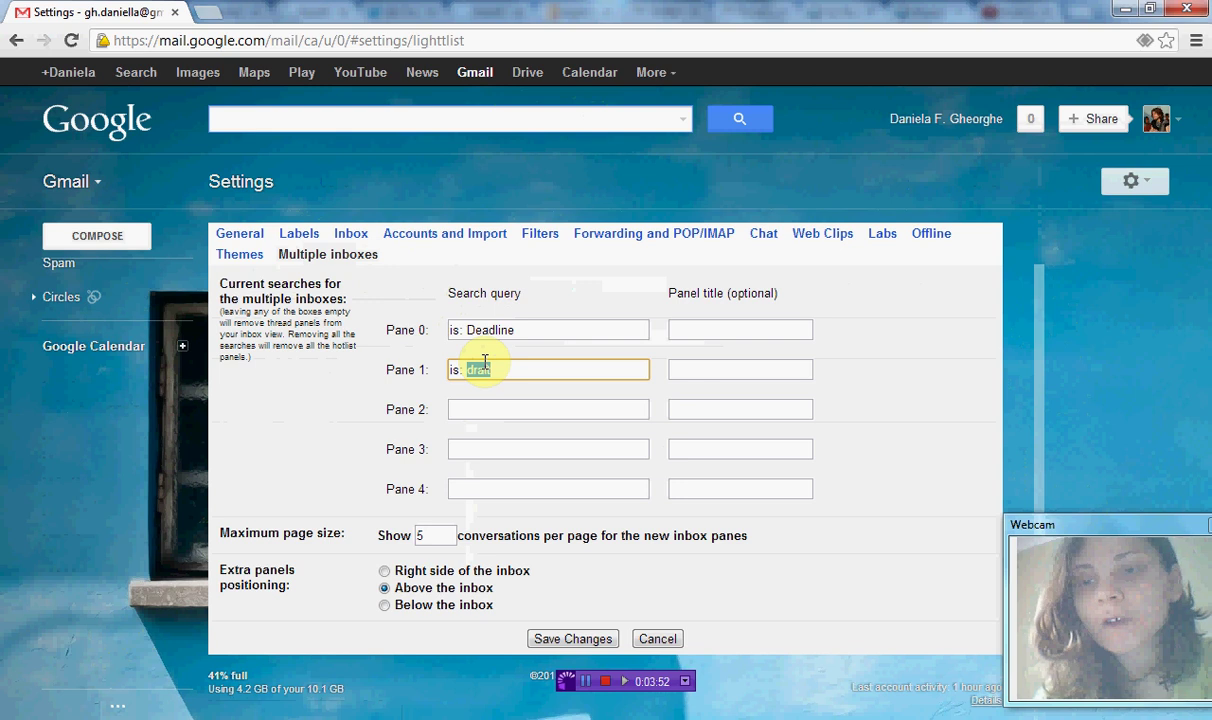
left_click(484, 402)
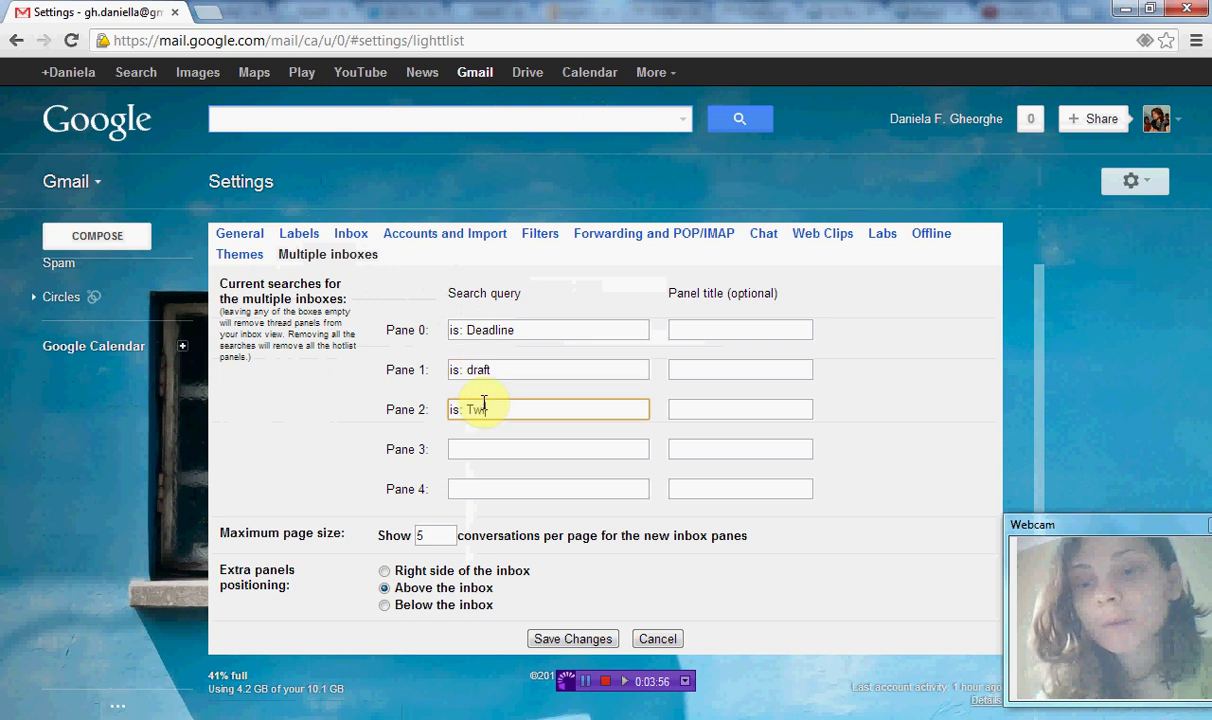
type("is: Twitte")
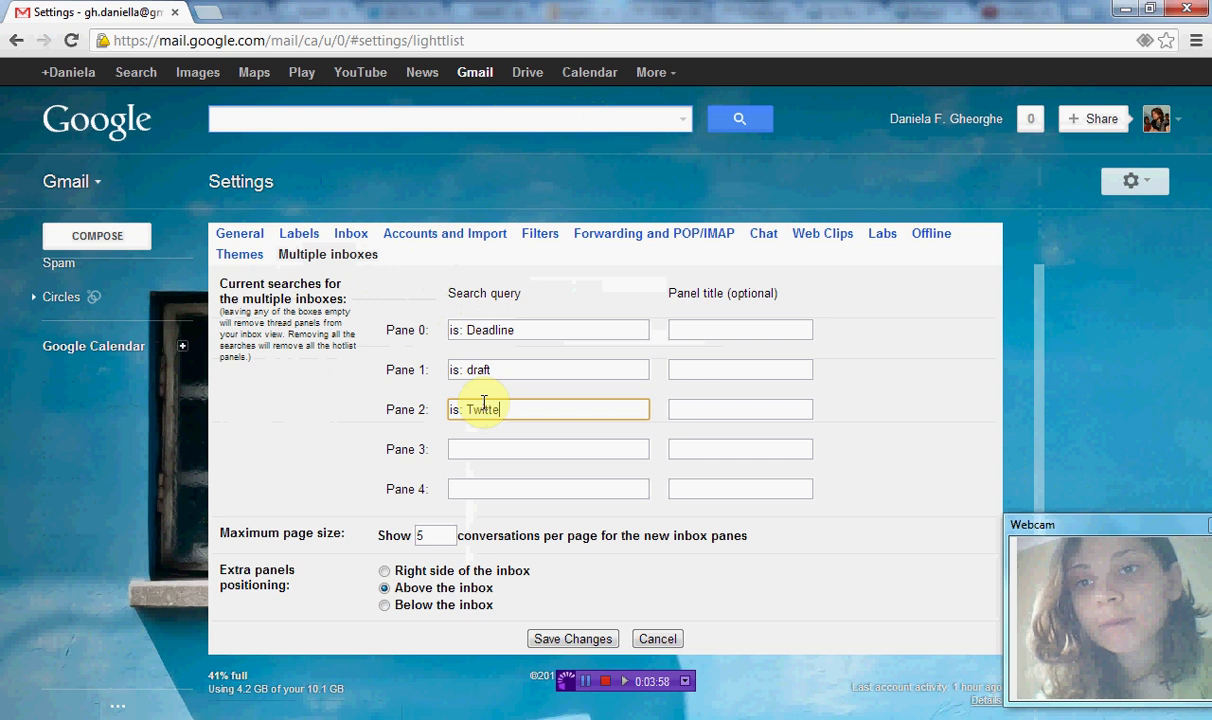
type("r")
left_click(486, 447)
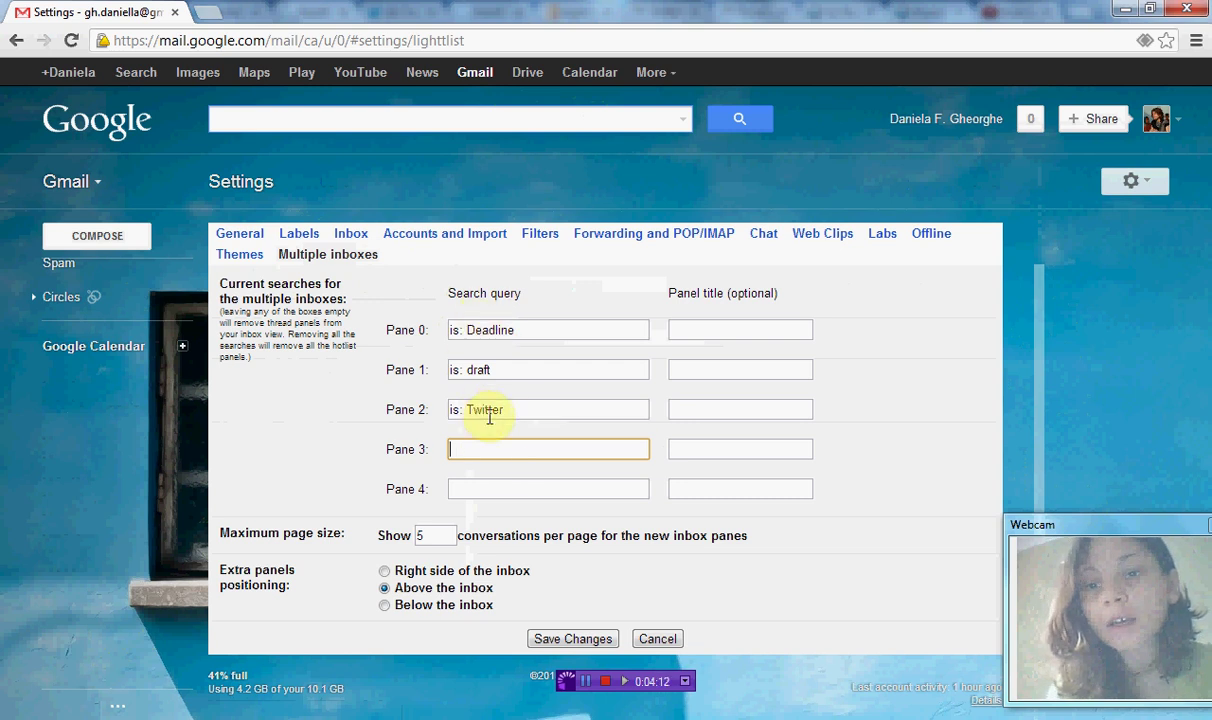
left_click(432, 535)
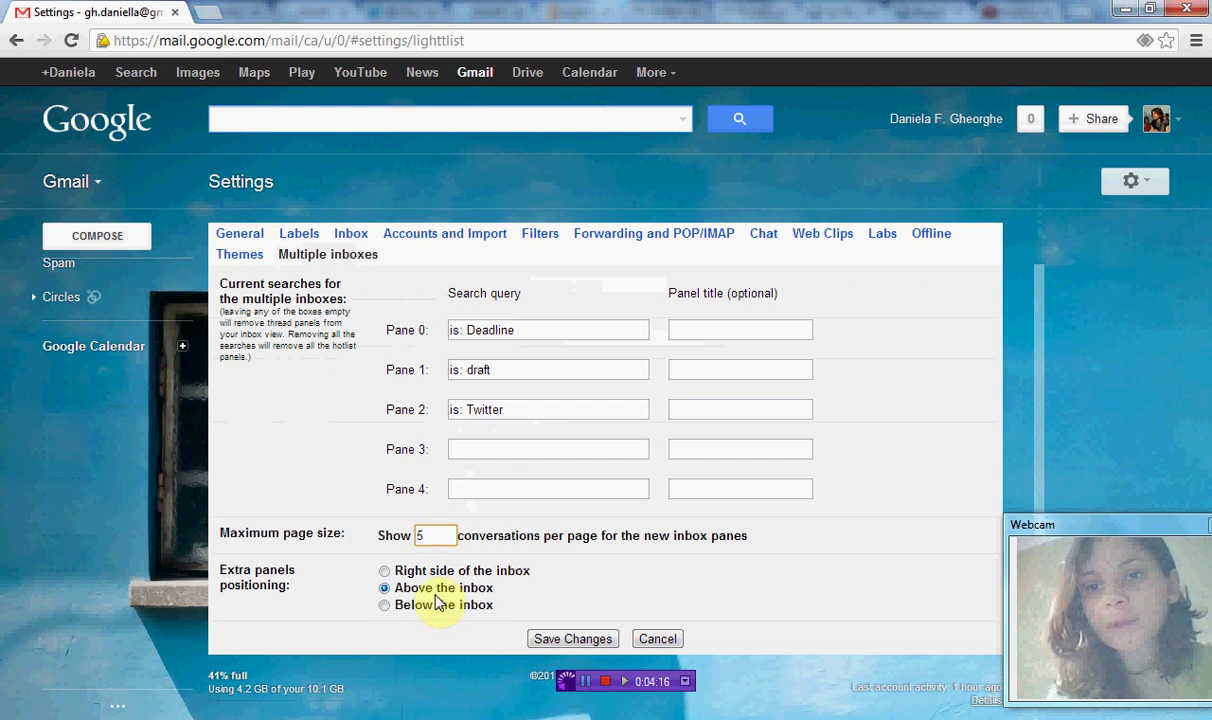
left_click(551, 639)
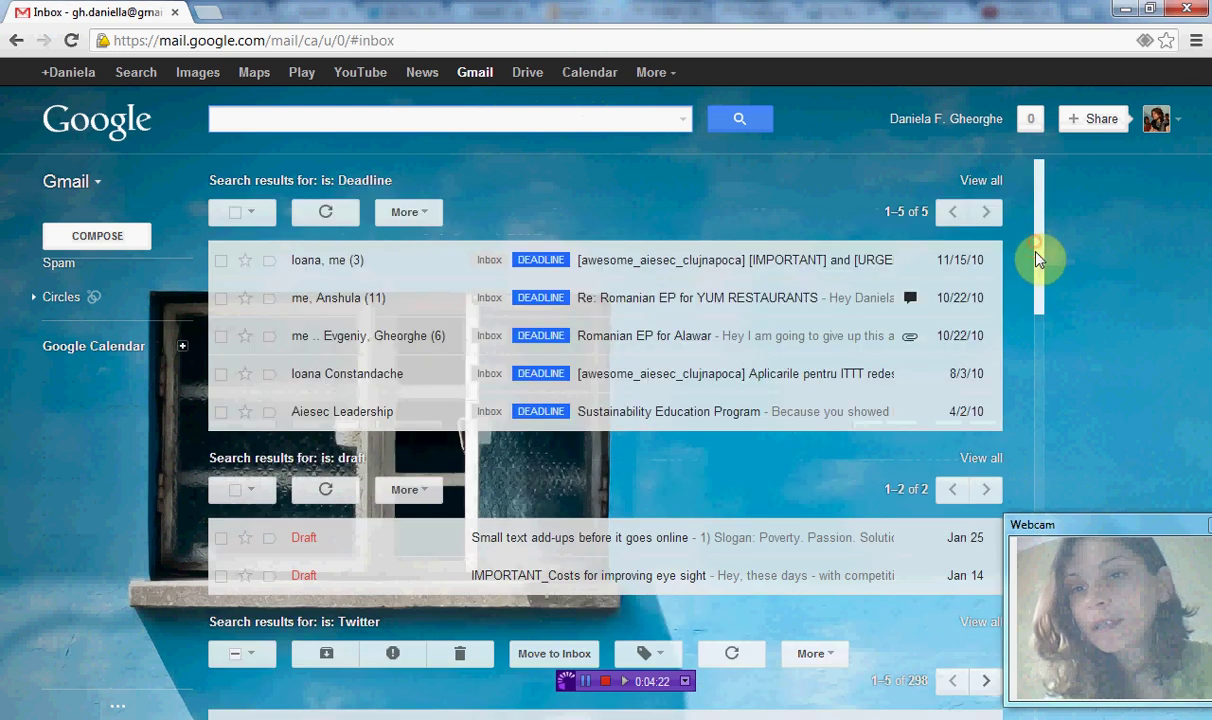
scroll(1038, 263, "down", 1)
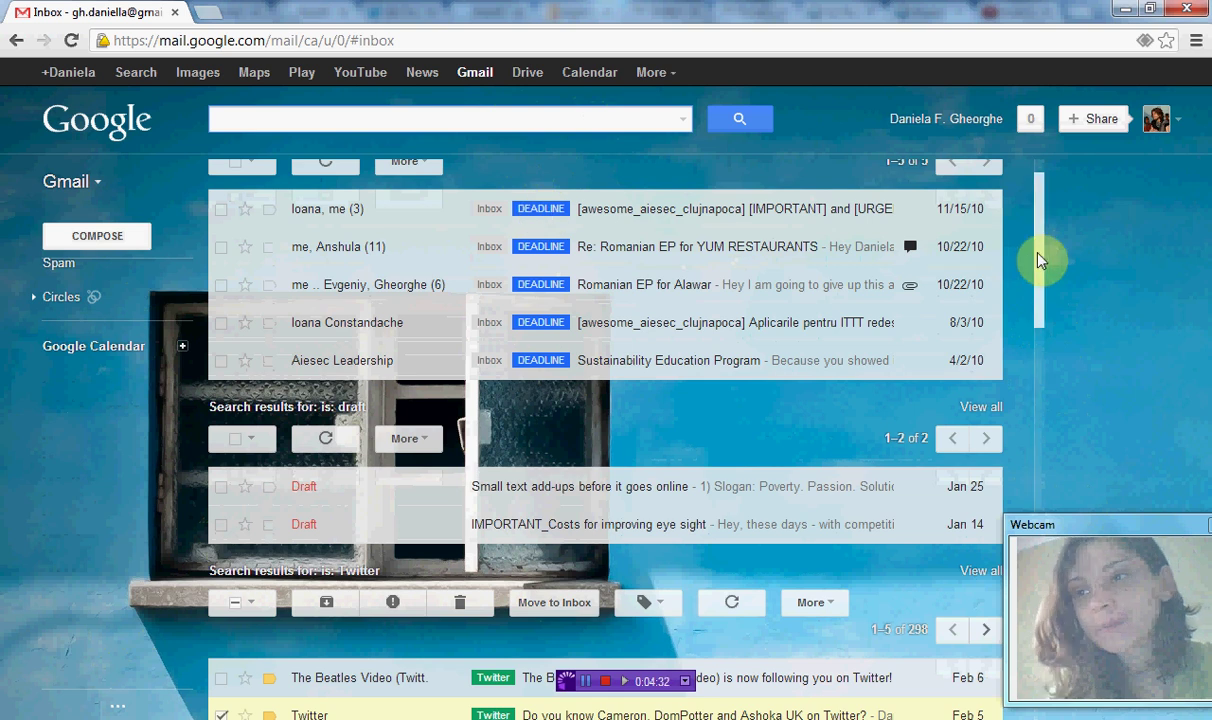
mouse_move(1036, 257)
left_mouse_down()
mouse_move(1034, 243)
mouse_move(1040, 268)
left_mouse_up()
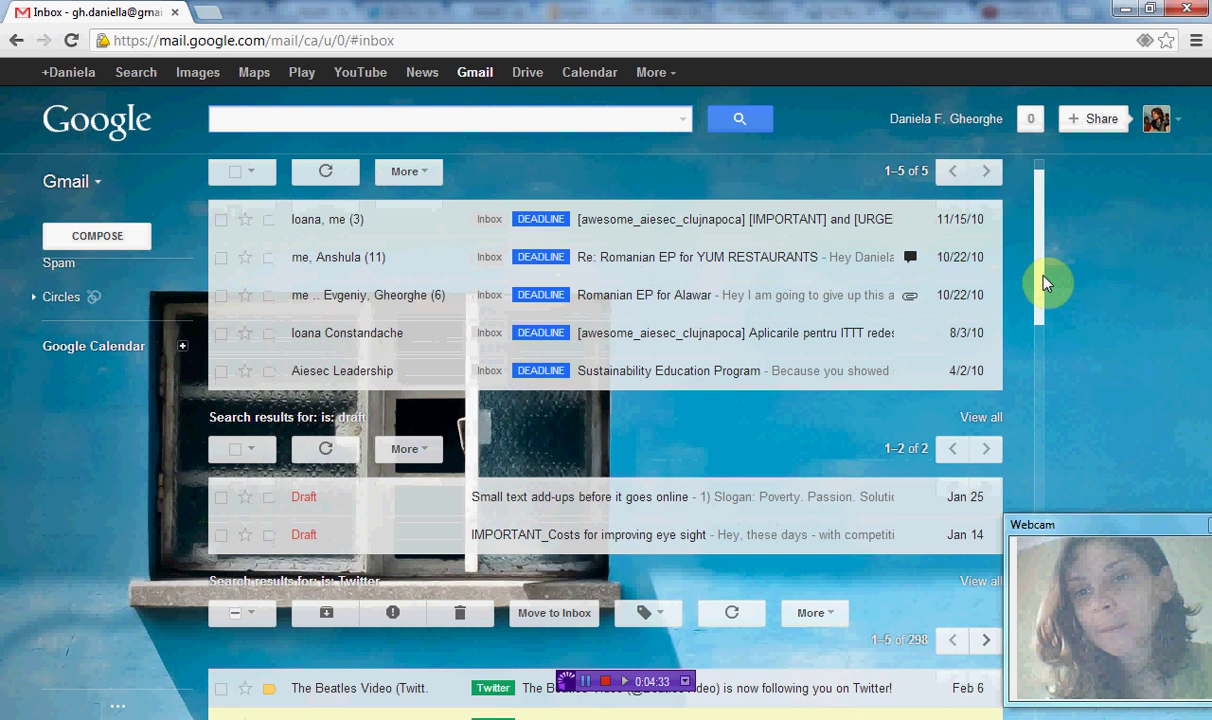
scroll(668, 284, "down", 2)
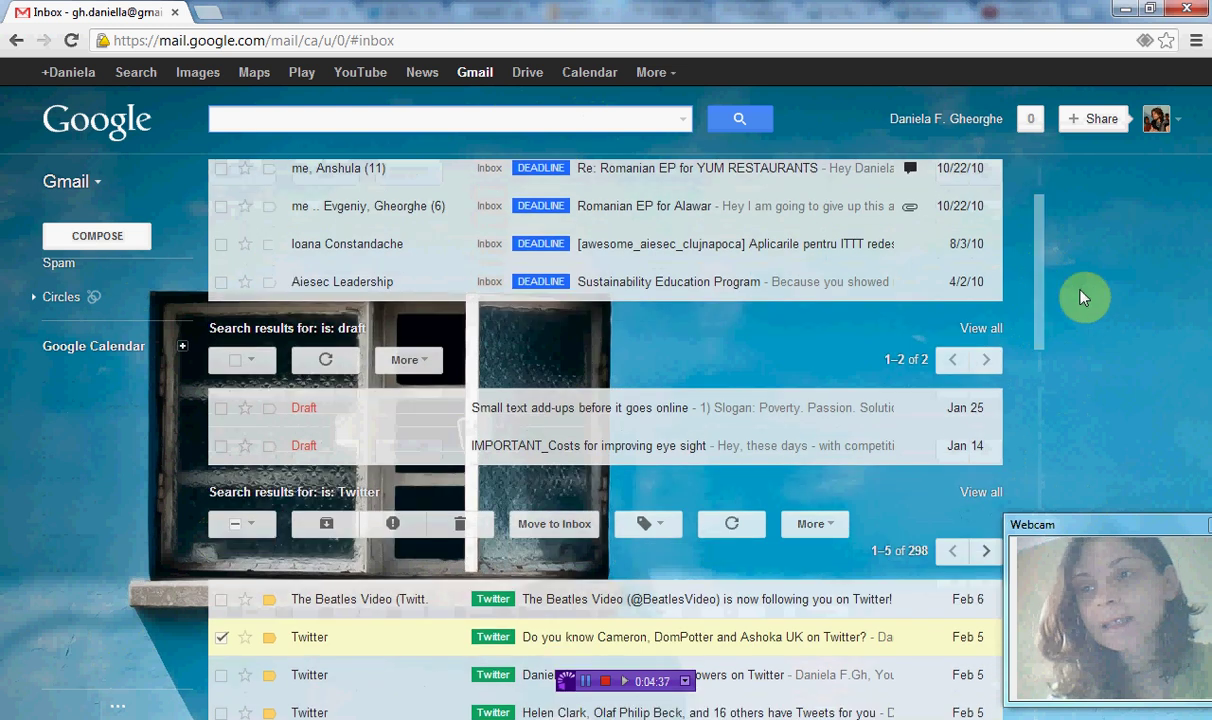
left_click_drag(1041, 265, 1046, 359)
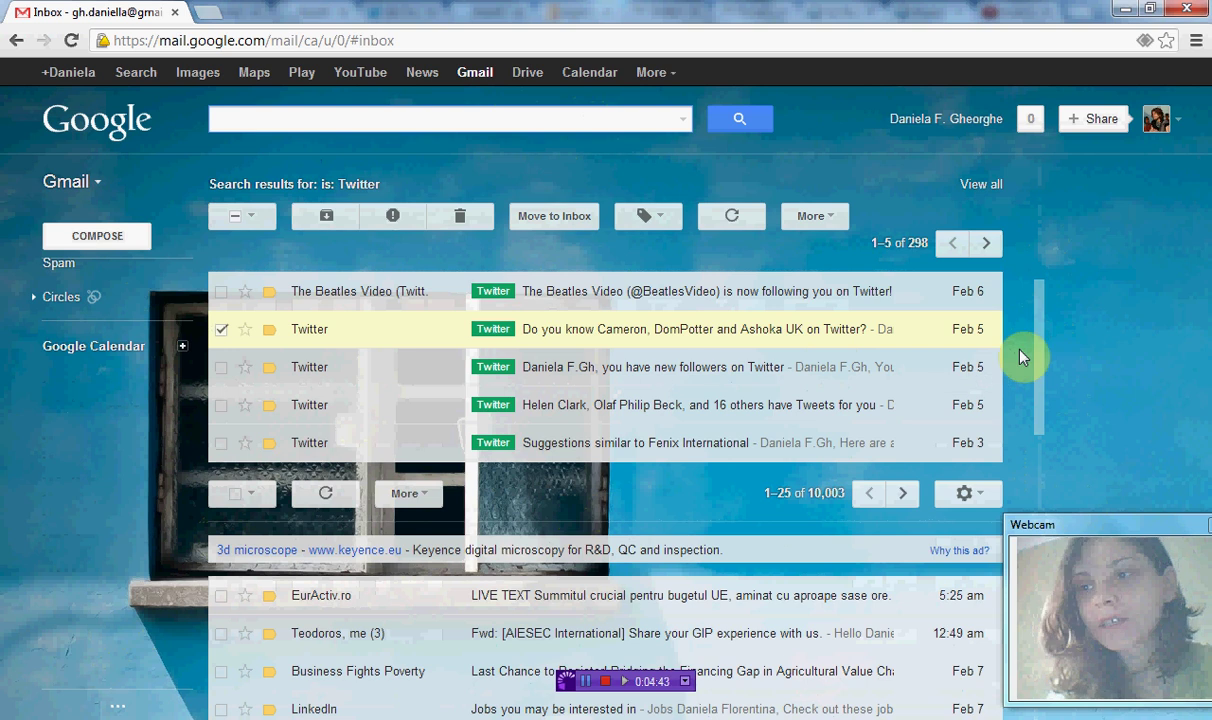
left_click_drag(1044, 343, 1050, 412)
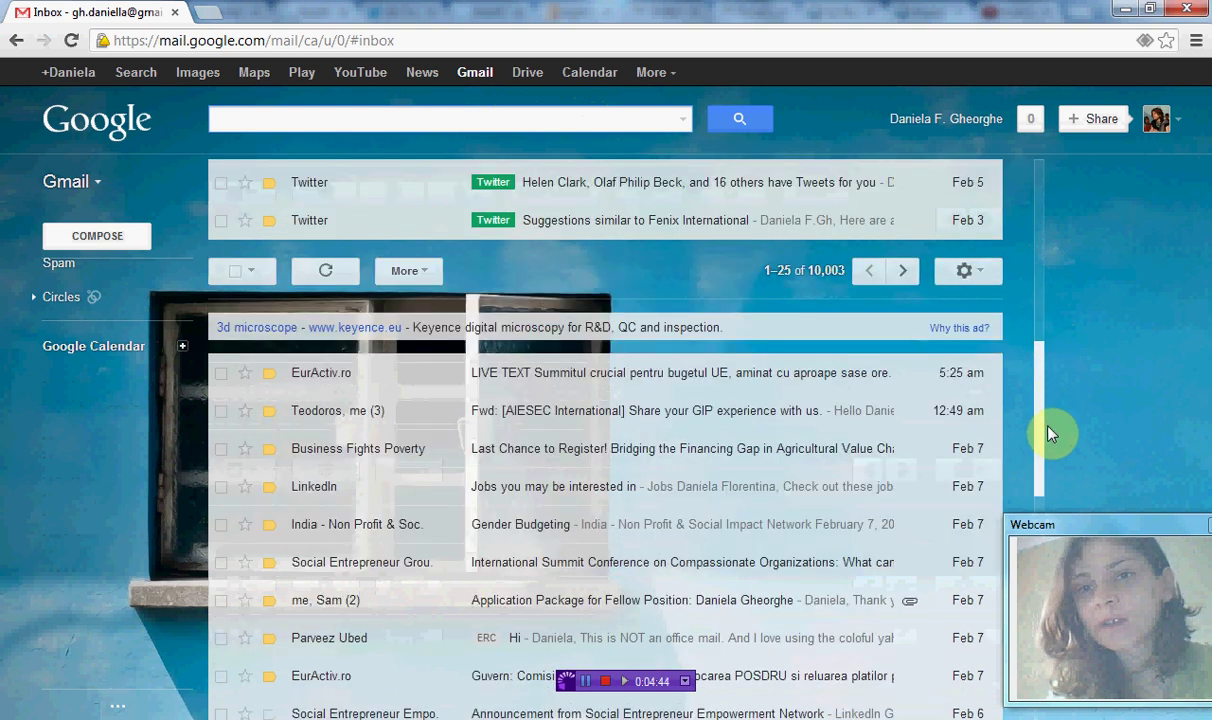
scroll(1044, 433, "down", 3)
scroll(1038, 380, "up", 5)
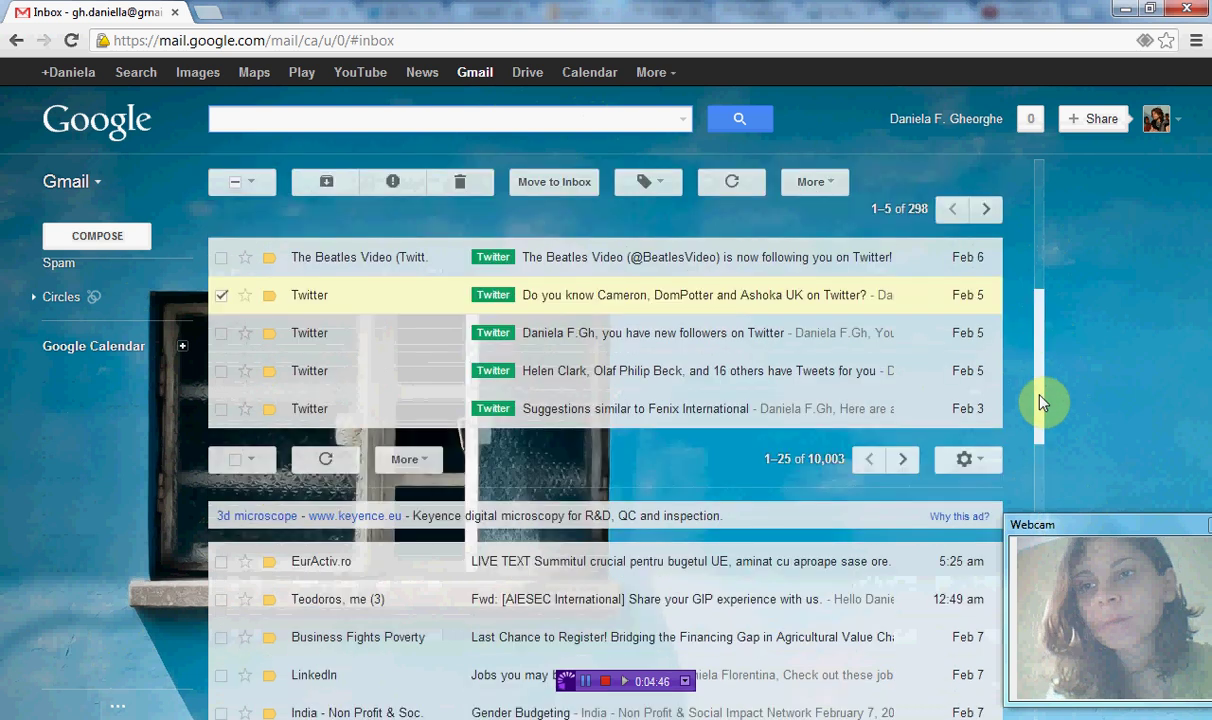
scroll(1040, 405, "down", 3)
mouse_move(1040, 408)
left_mouse_down()
mouse_move(1039, 379)
mouse_move(1041, 393)
left_mouse_up()
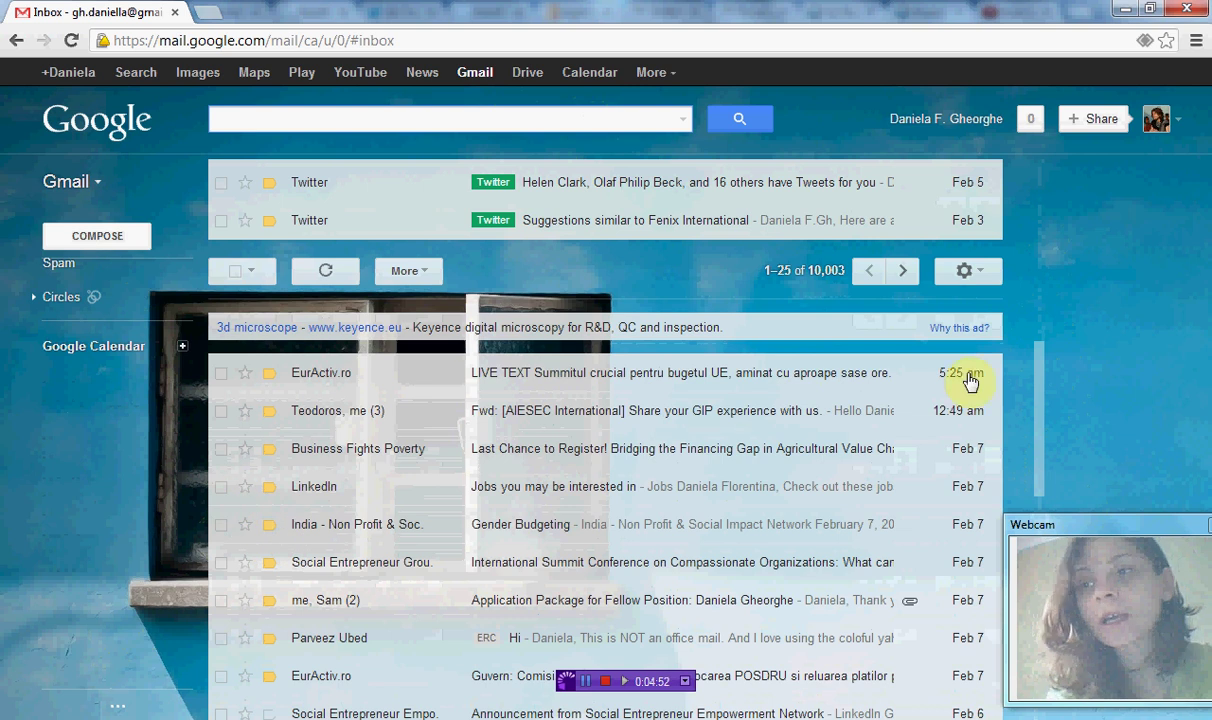
left_click_drag(1036, 394, 1036, 352)
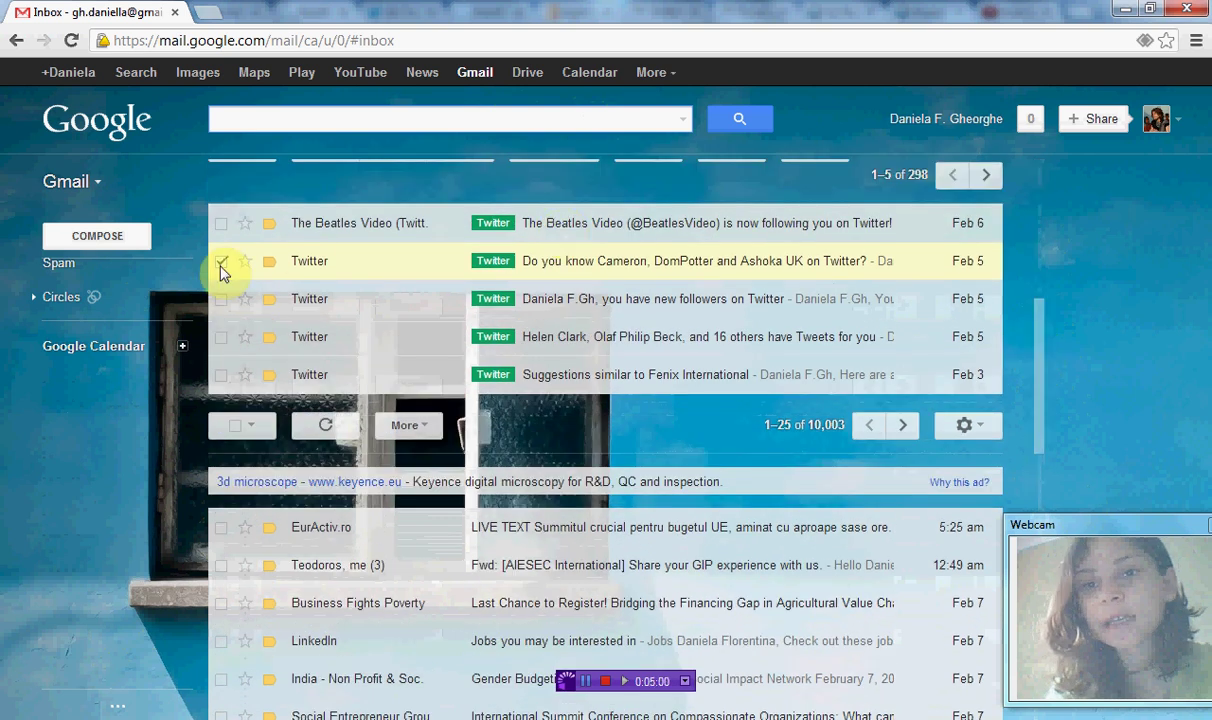
left_click(221, 263)
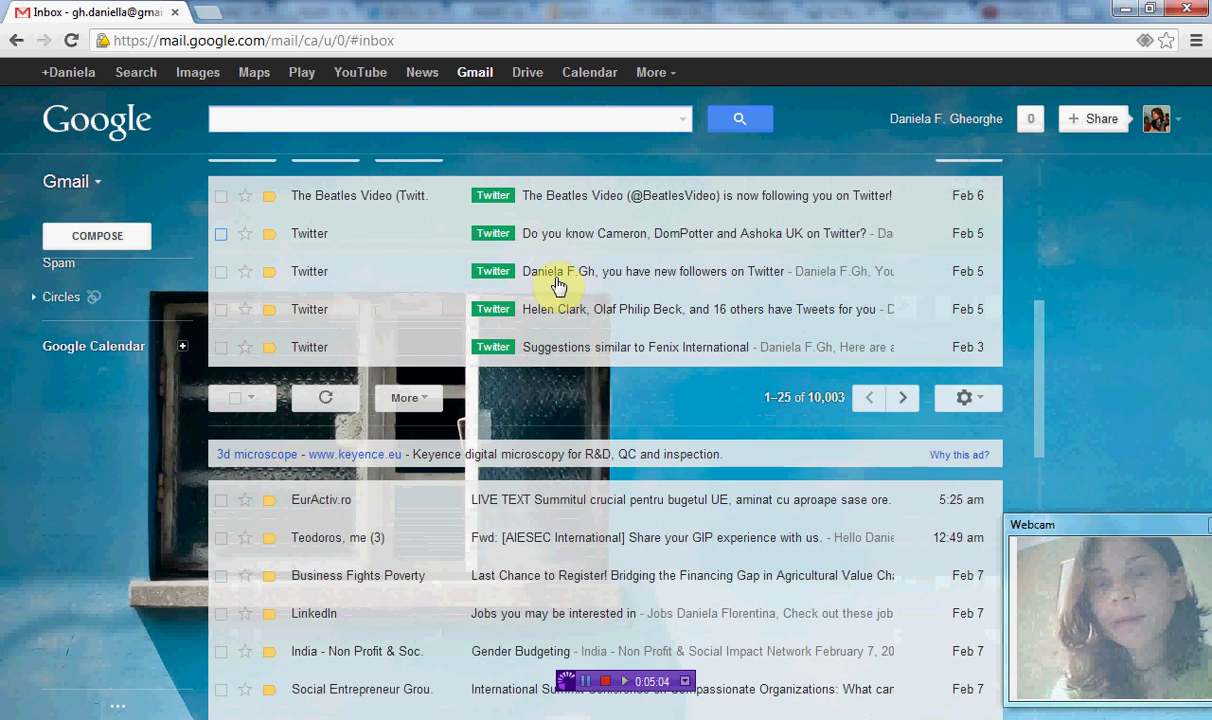
scroll(1038, 352, "up", 1)
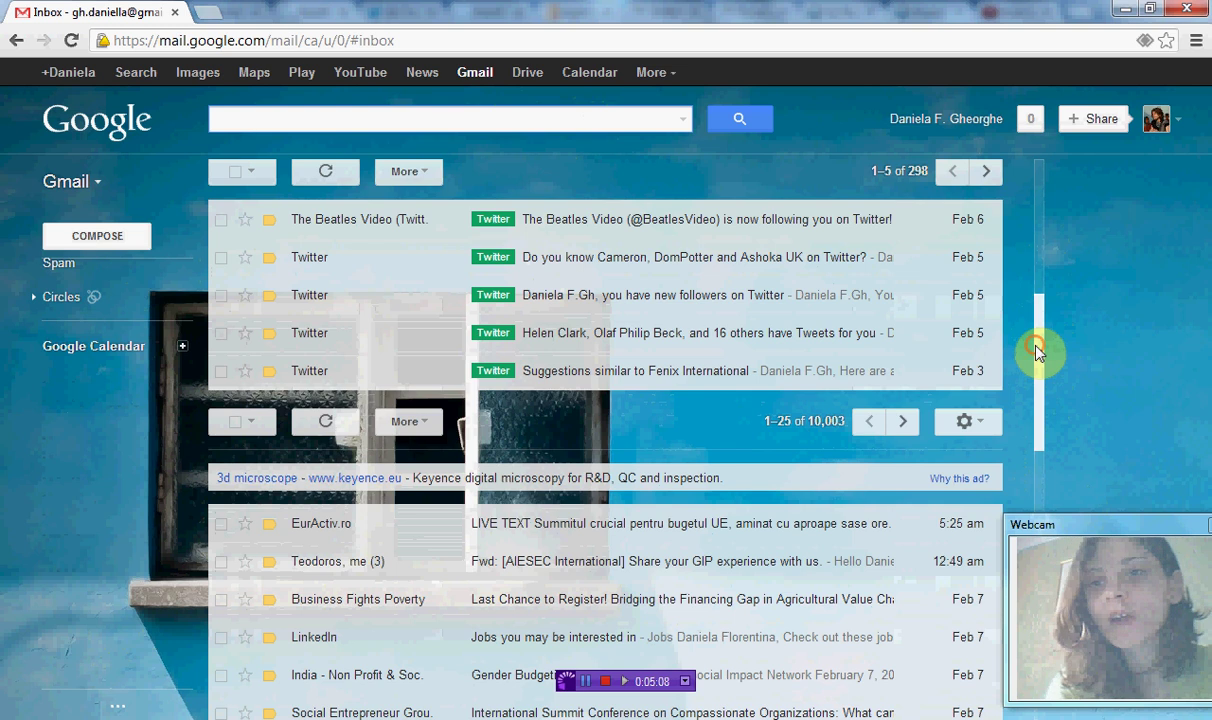
left_click_drag(1036, 346, 1038, 231)
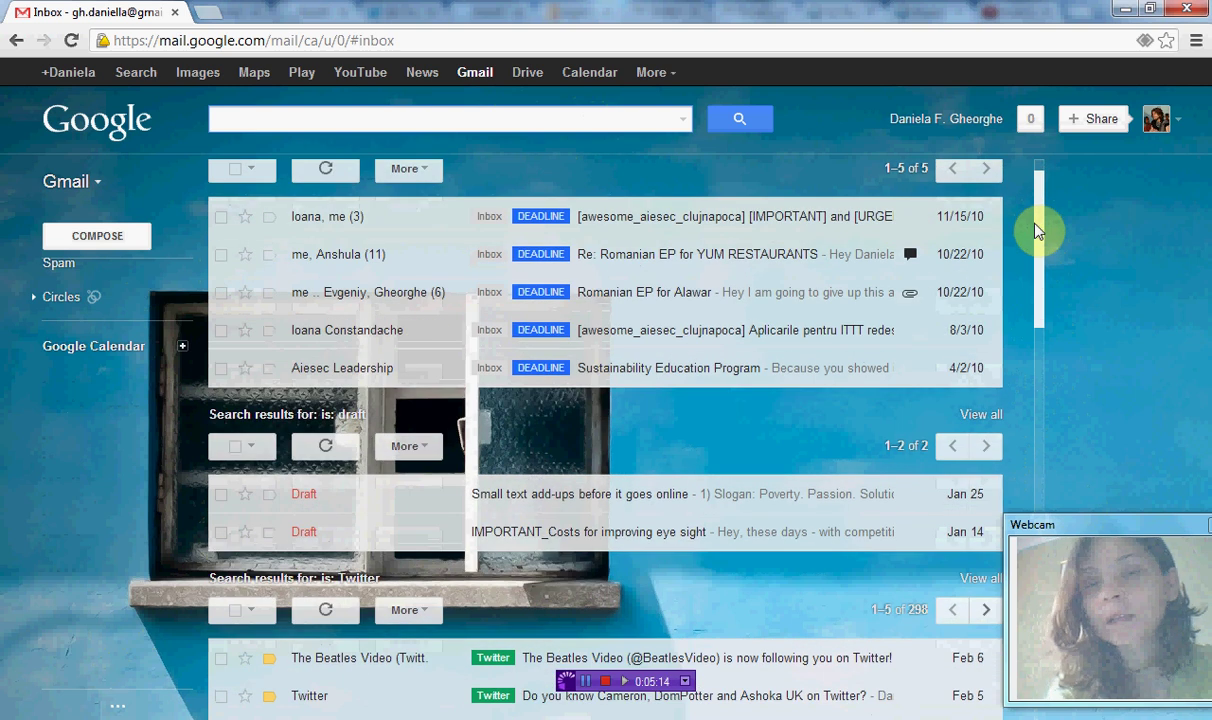